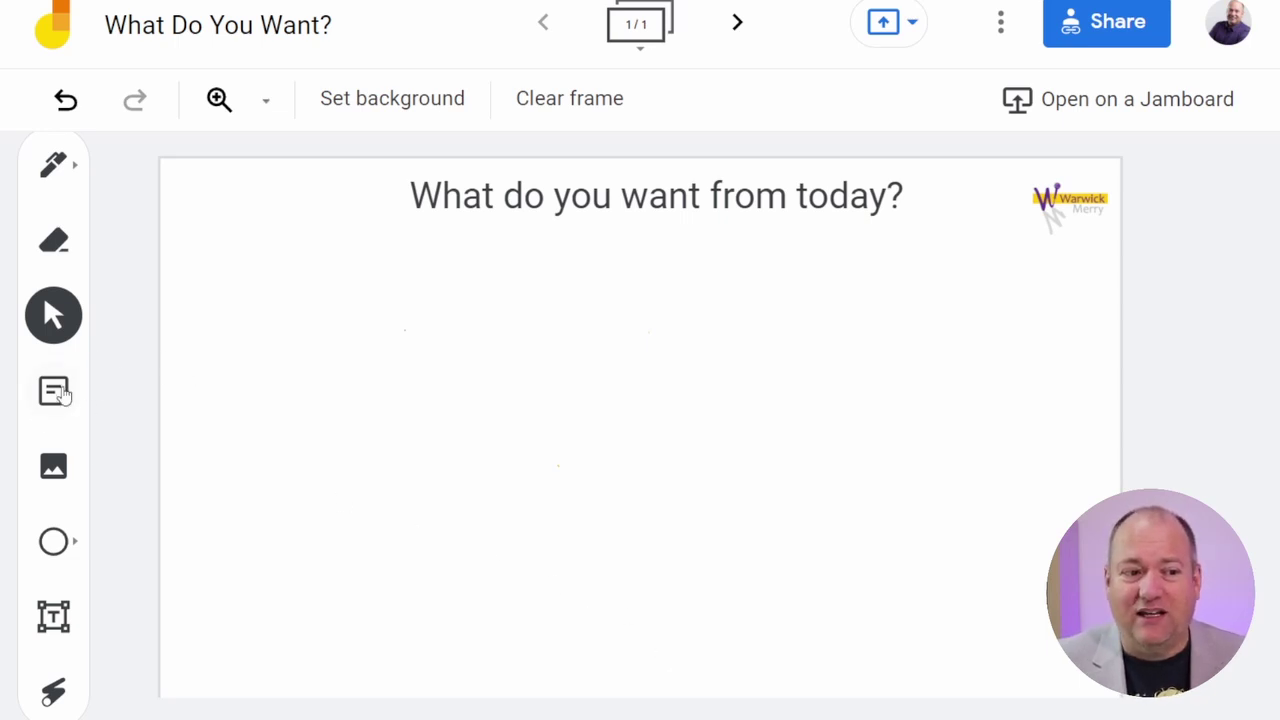
# - Create a yellow 'Idea 1' sticky note, then resize it and move it to the frame's right side
pyautogui.click(58, 392)
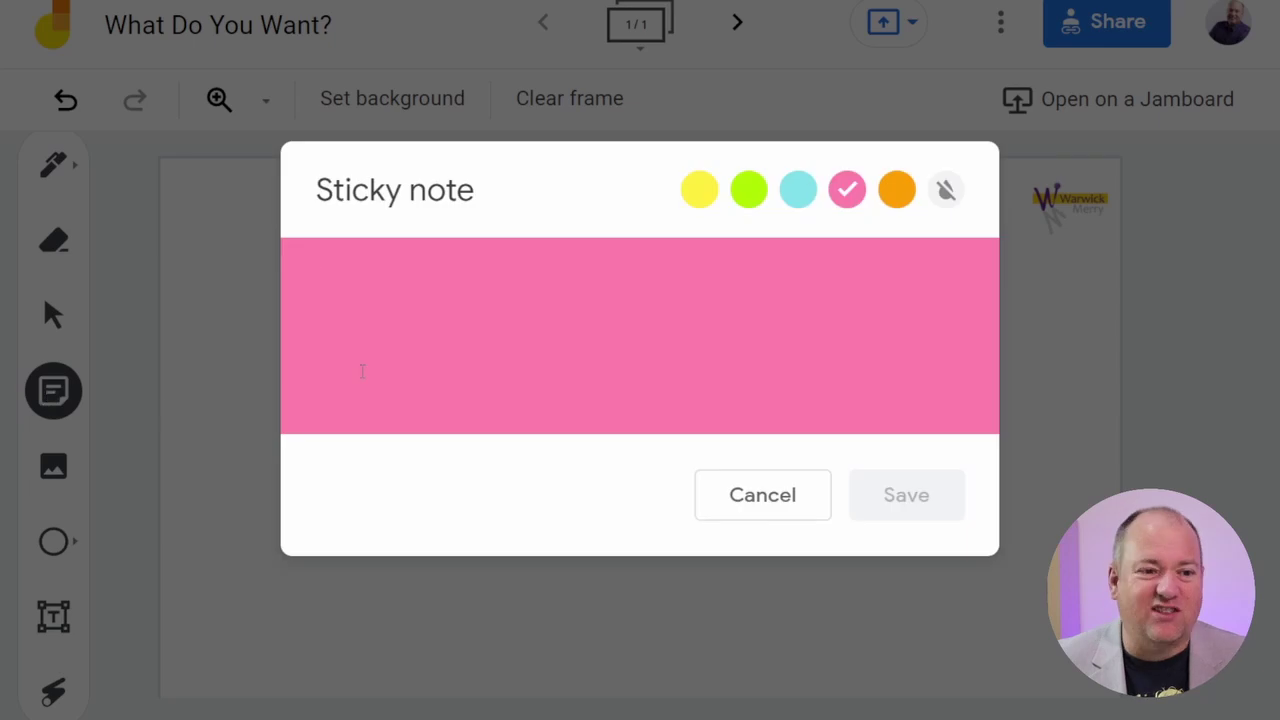
pyautogui.write('Idea 1')
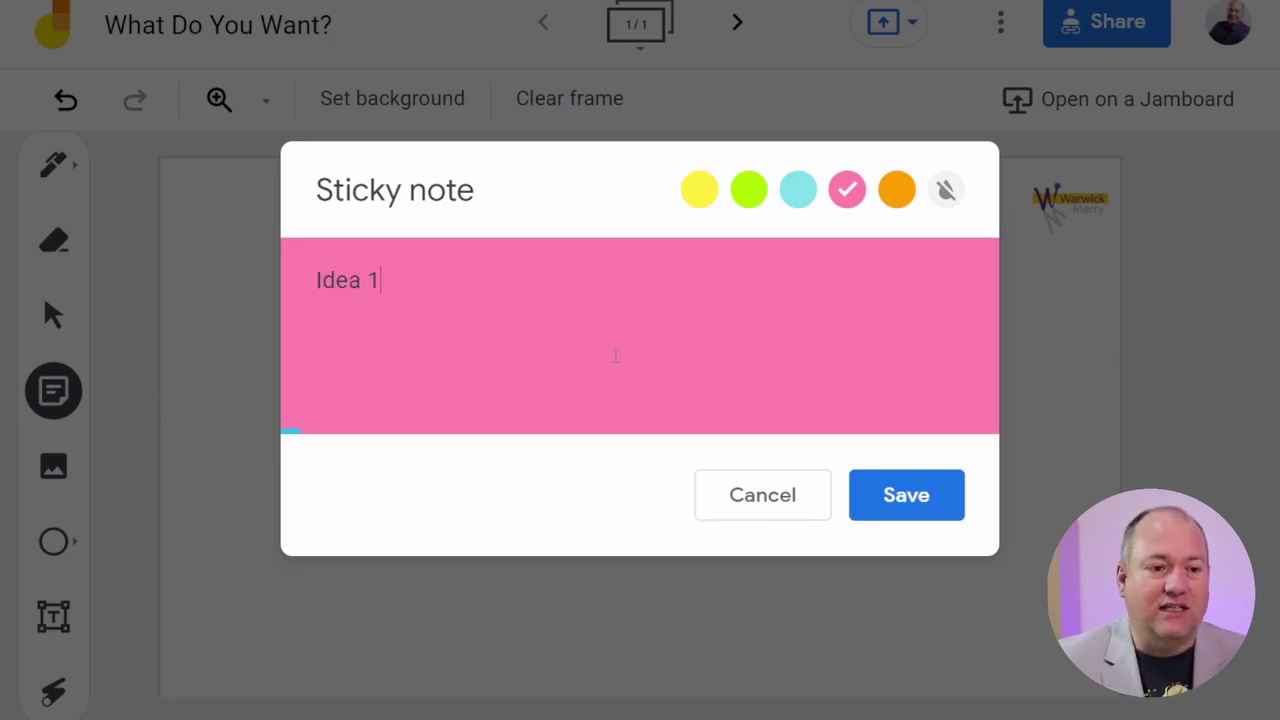
pyautogui.click(748, 189)
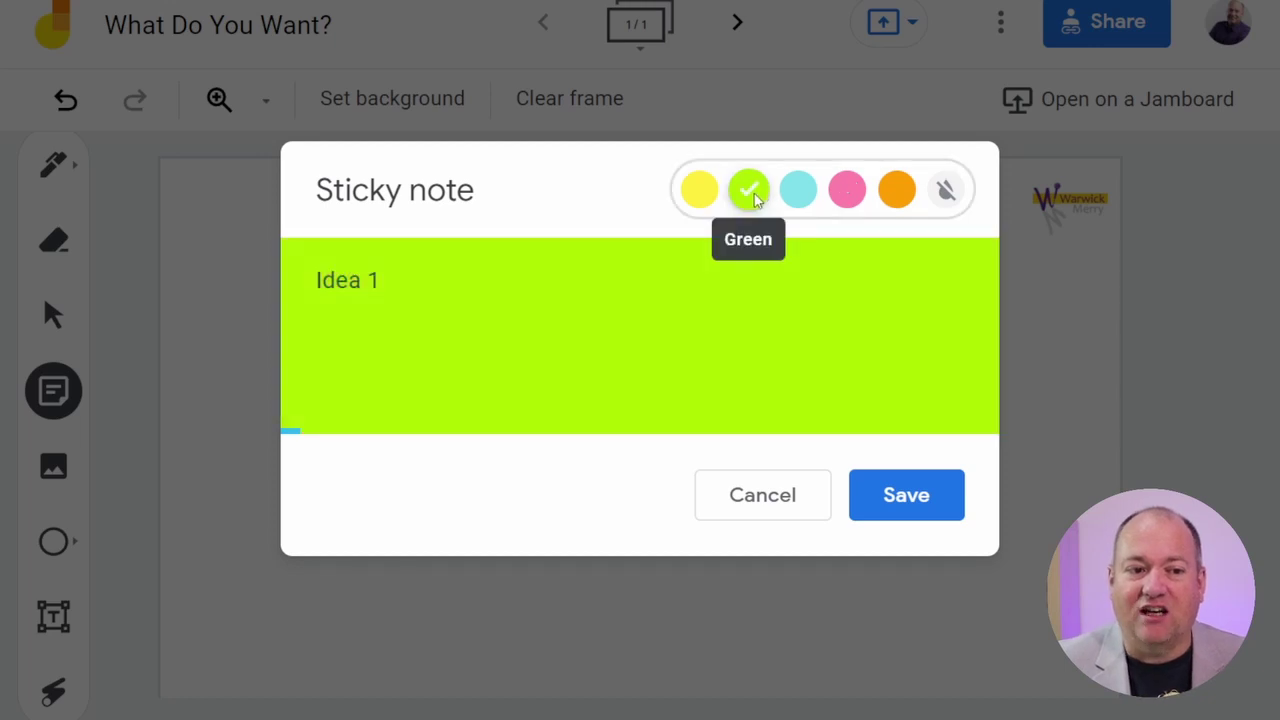
pyautogui.click(690, 192)
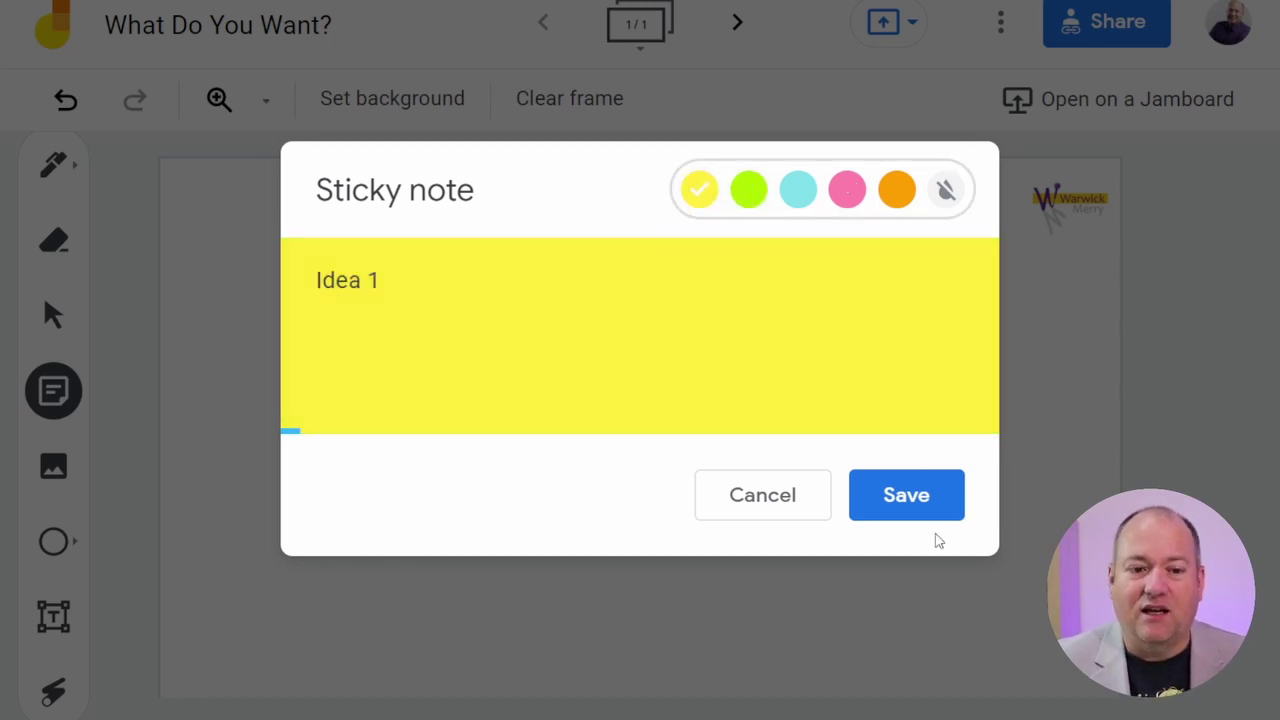
pyautogui.click(903, 500)
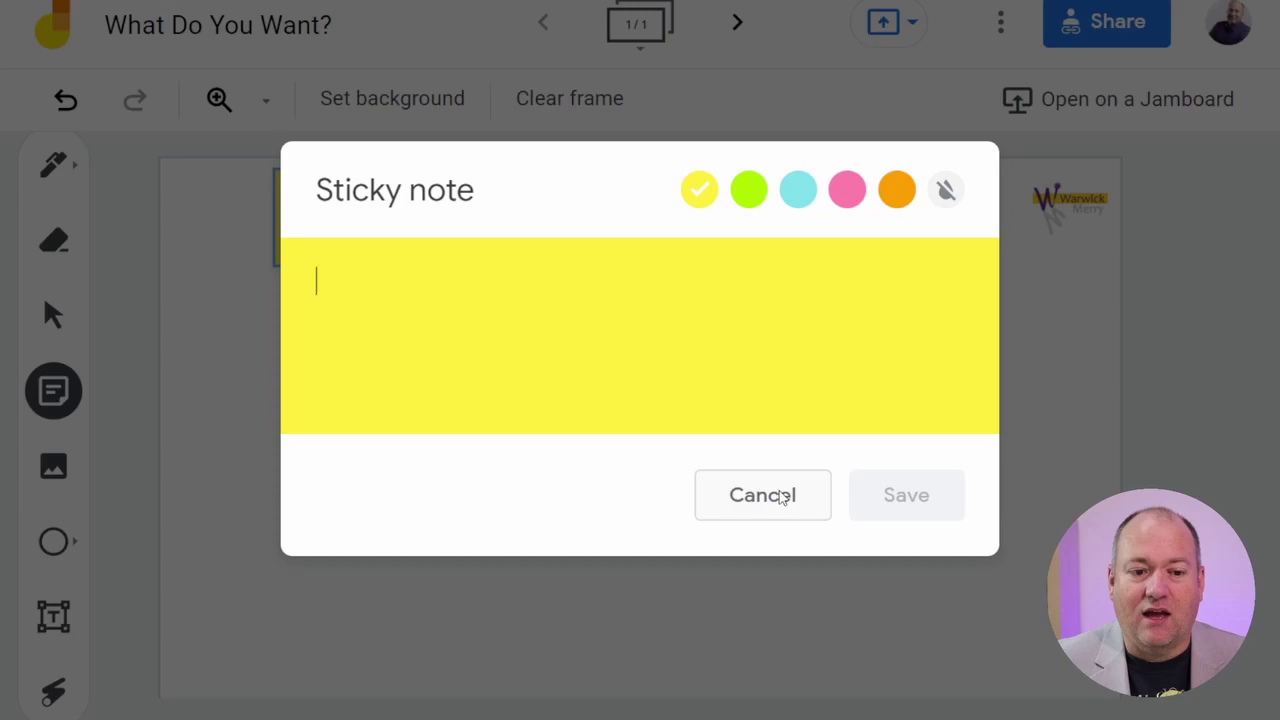
pyautogui.click(772, 495)
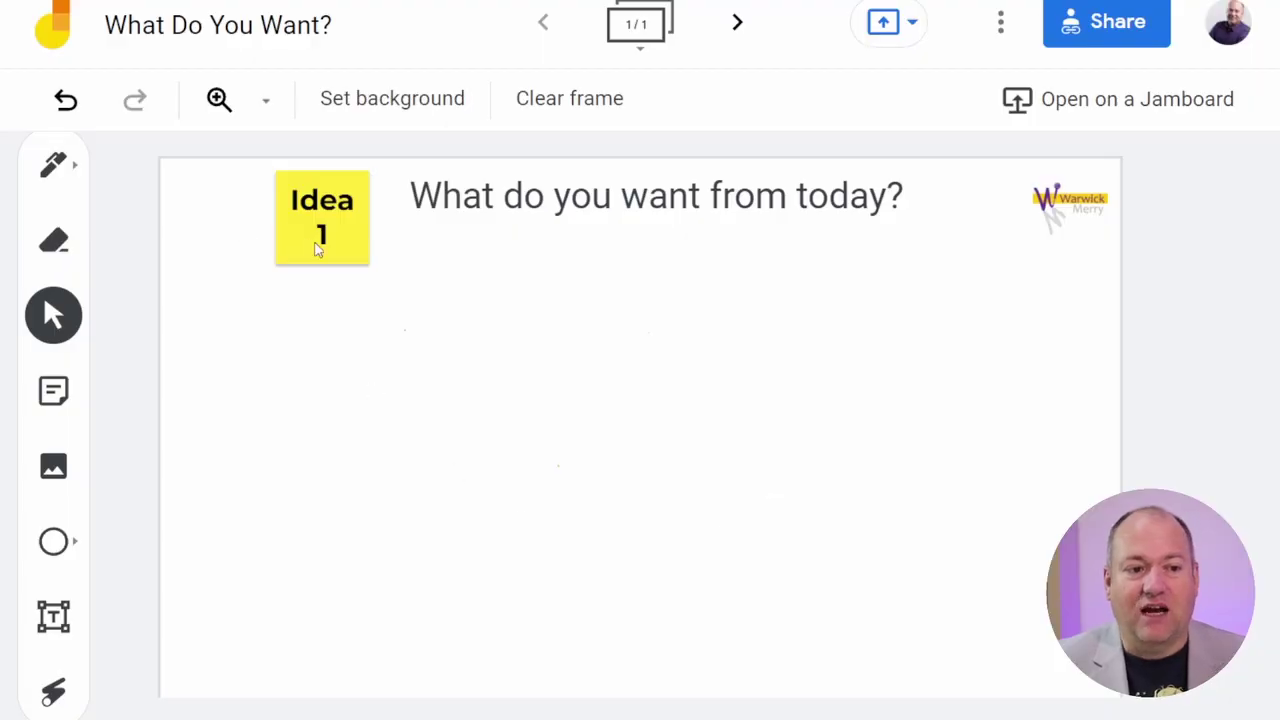
pyautogui.moveTo(316, 248); pyautogui.dragTo(360, 409)
pyautogui.moveTo(352, 318); pyautogui.dragTo(1008, 308)
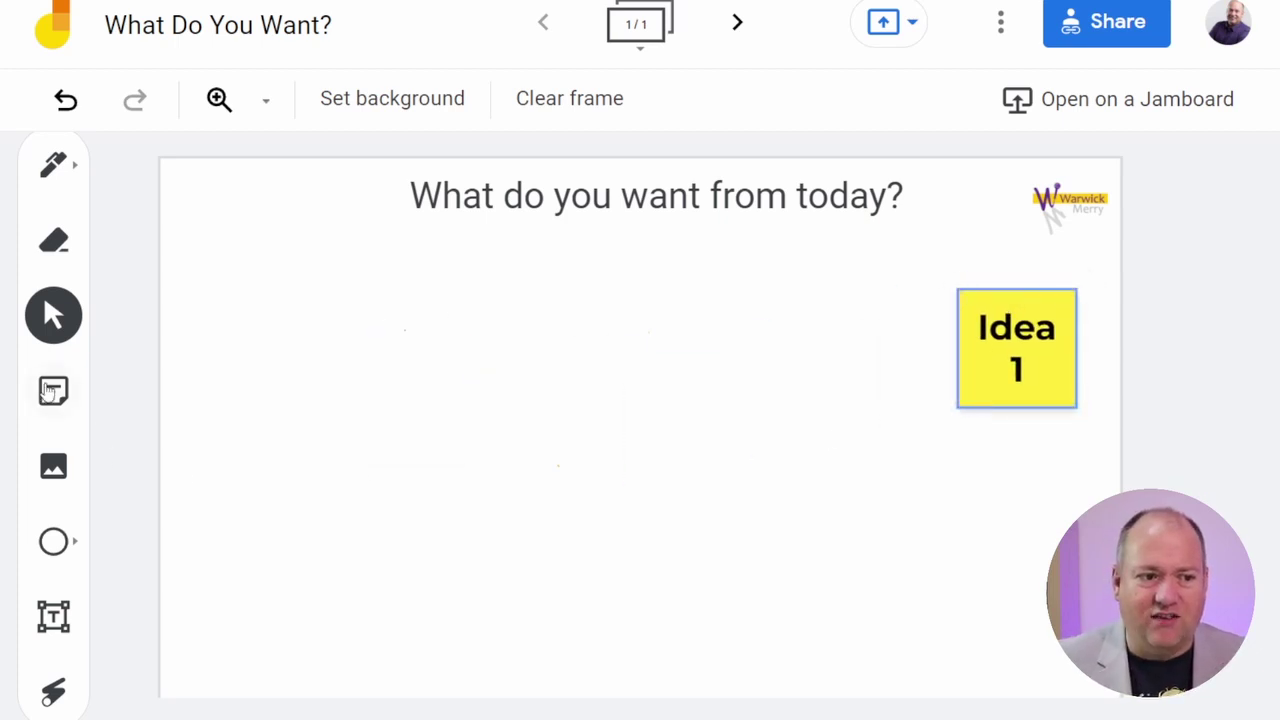
# - Create a blue 'Idea 2' sticky note and place it beside Idea 1
pyautogui.click(54, 393)
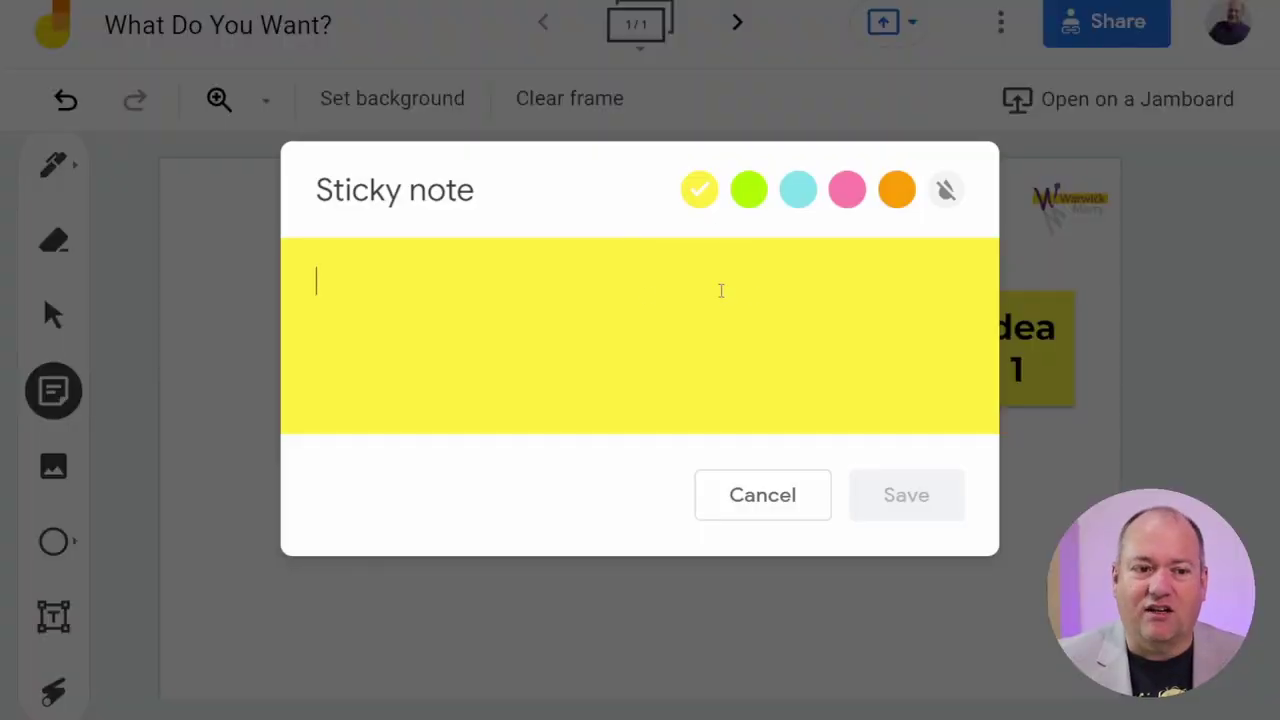
pyautogui.write('Idea 2')
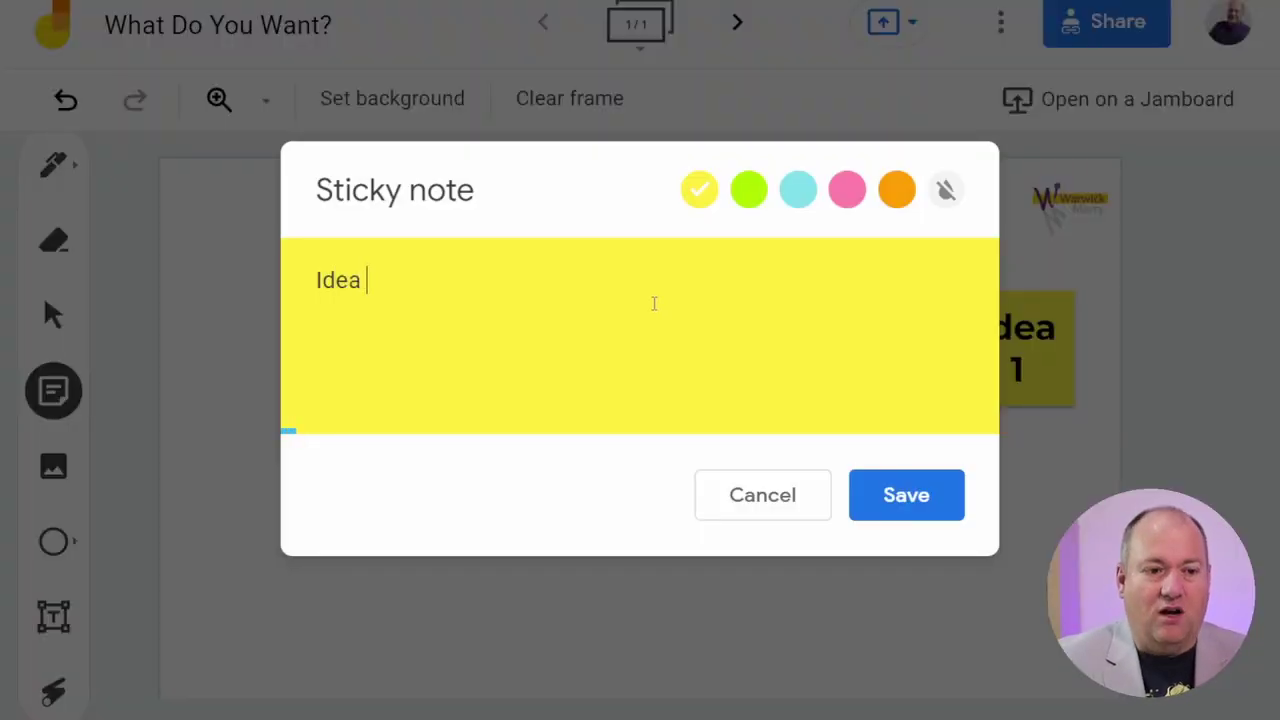
pyautogui.click(798, 190)
pyautogui.click(924, 522)
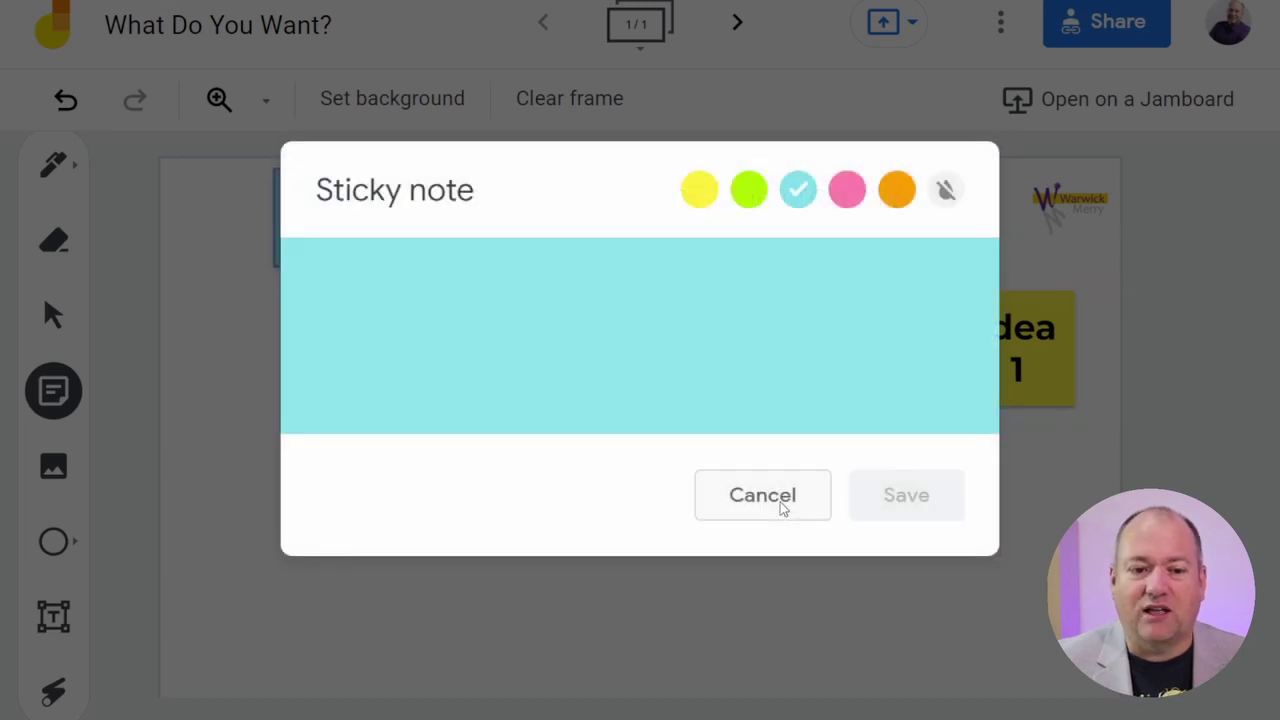
pyautogui.click(770, 498)
pyautogui.moveTo(355, 250); pyautogui.dragTo(829, 384)
# - Open the Idea 2 note for editing, then close the editor without changes
pyautogui.click(794, 371)
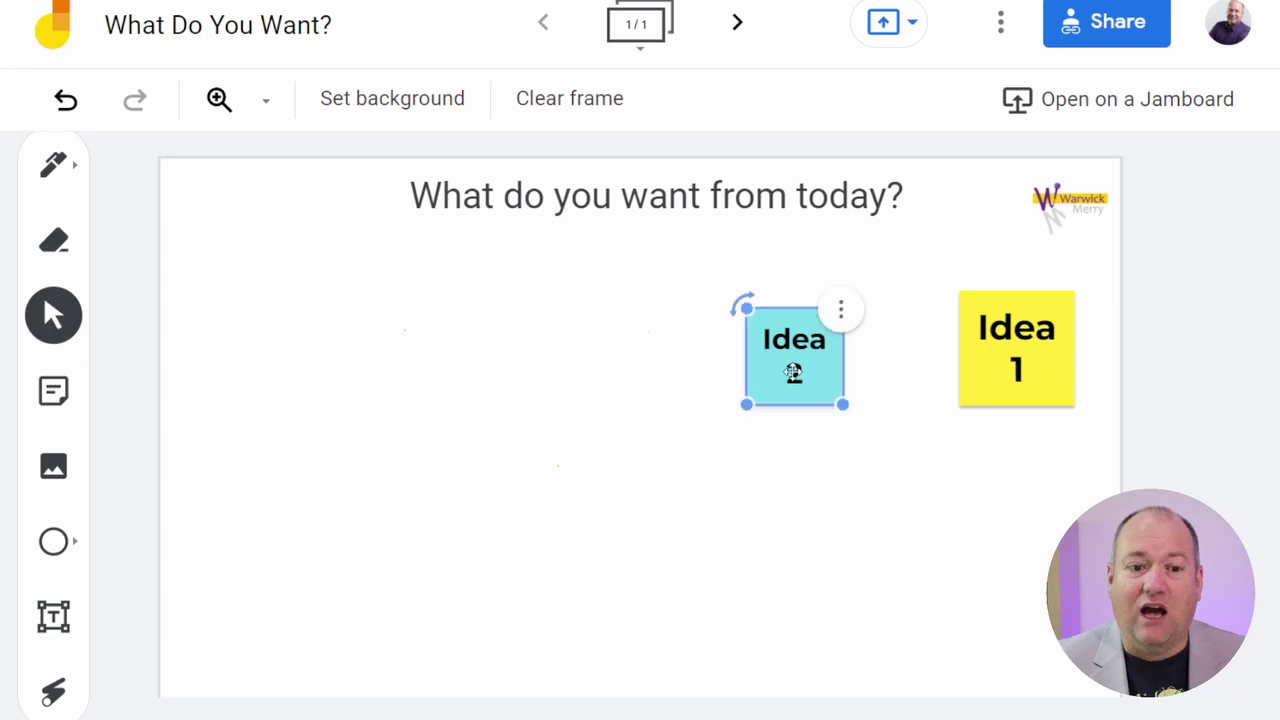
pyautogui.click(843, 312)
pyautogui.click(912, 325)
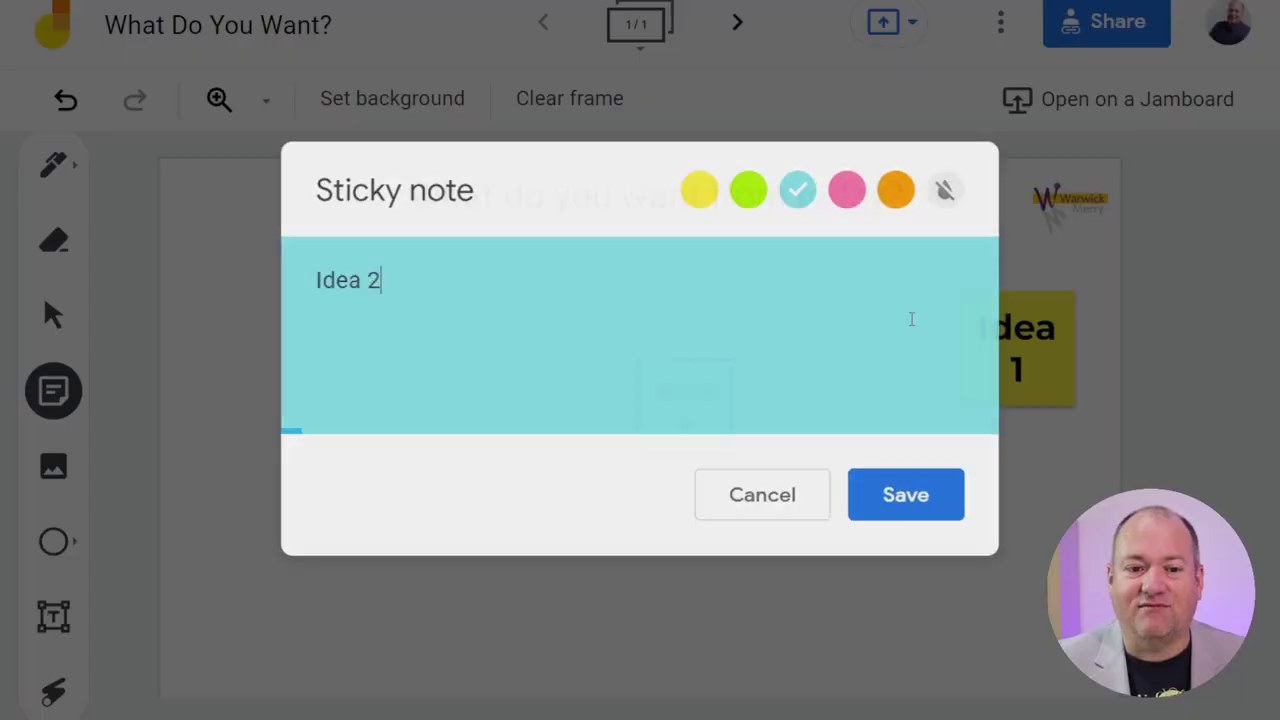
pyautogui.click(791, 514)
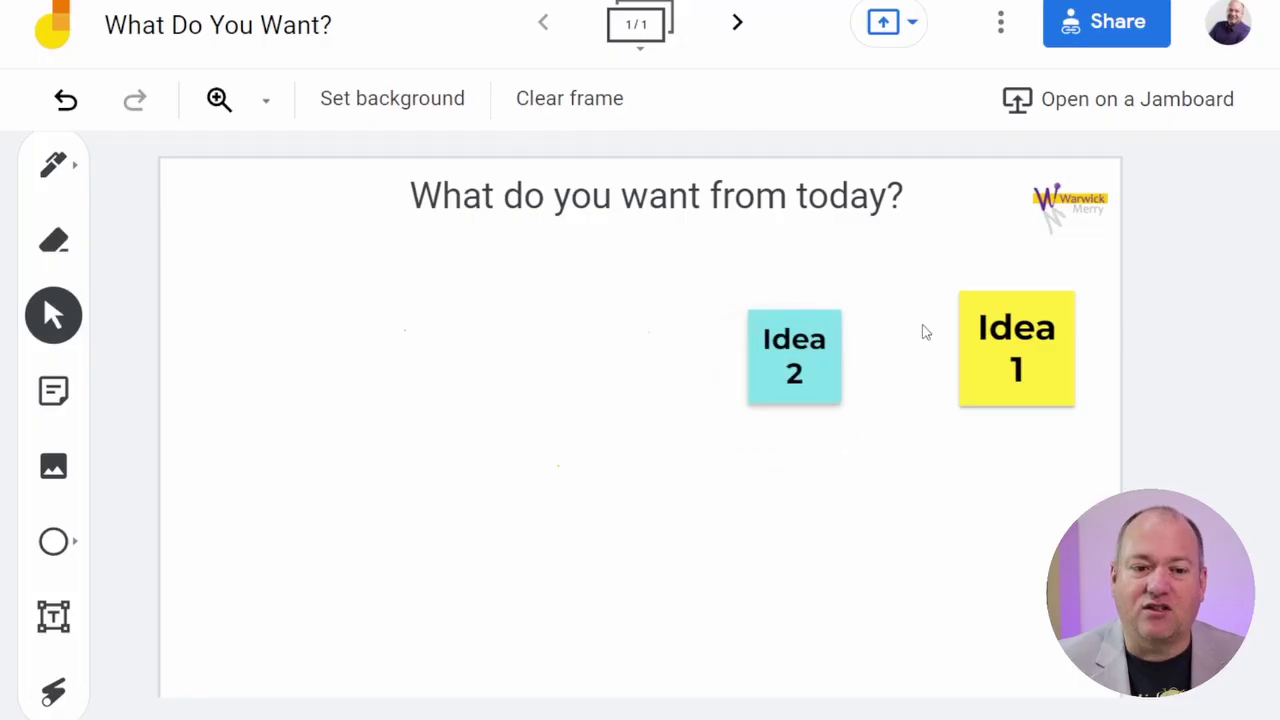
pyautogui.click(810, 340)
pyautogui.click(840, 311)
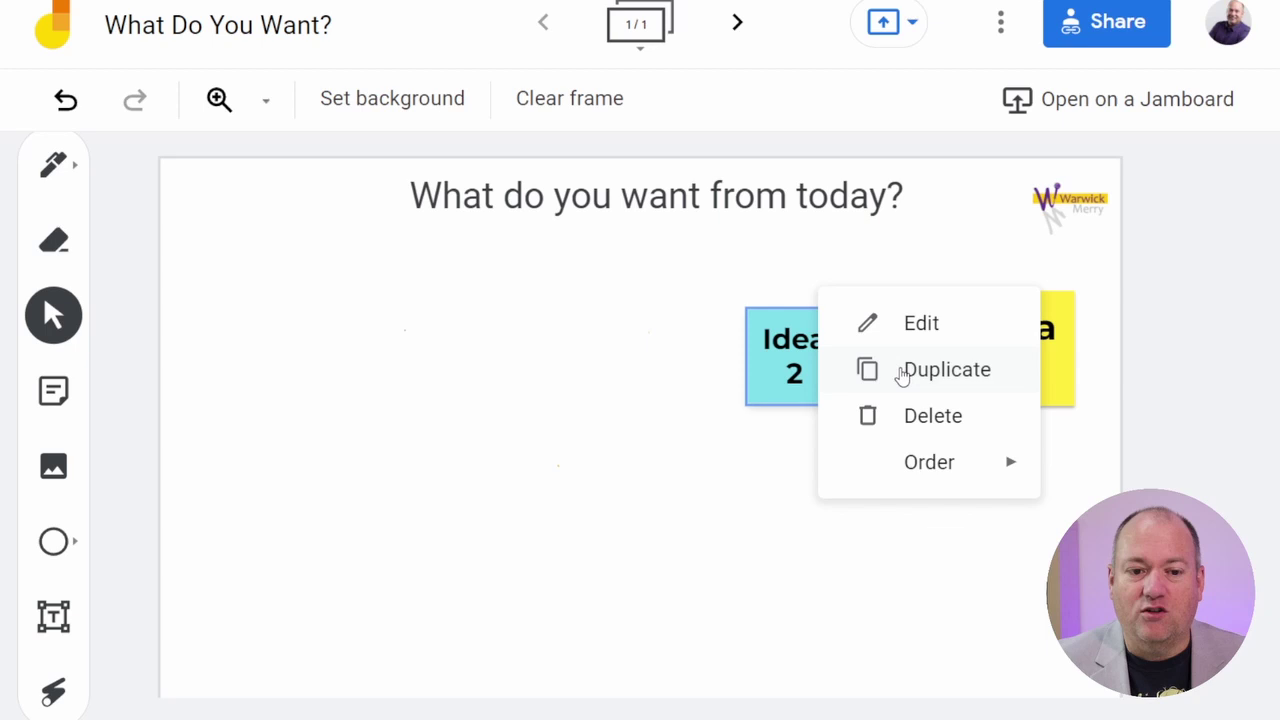
pyautogui.moveTo(980, 485)
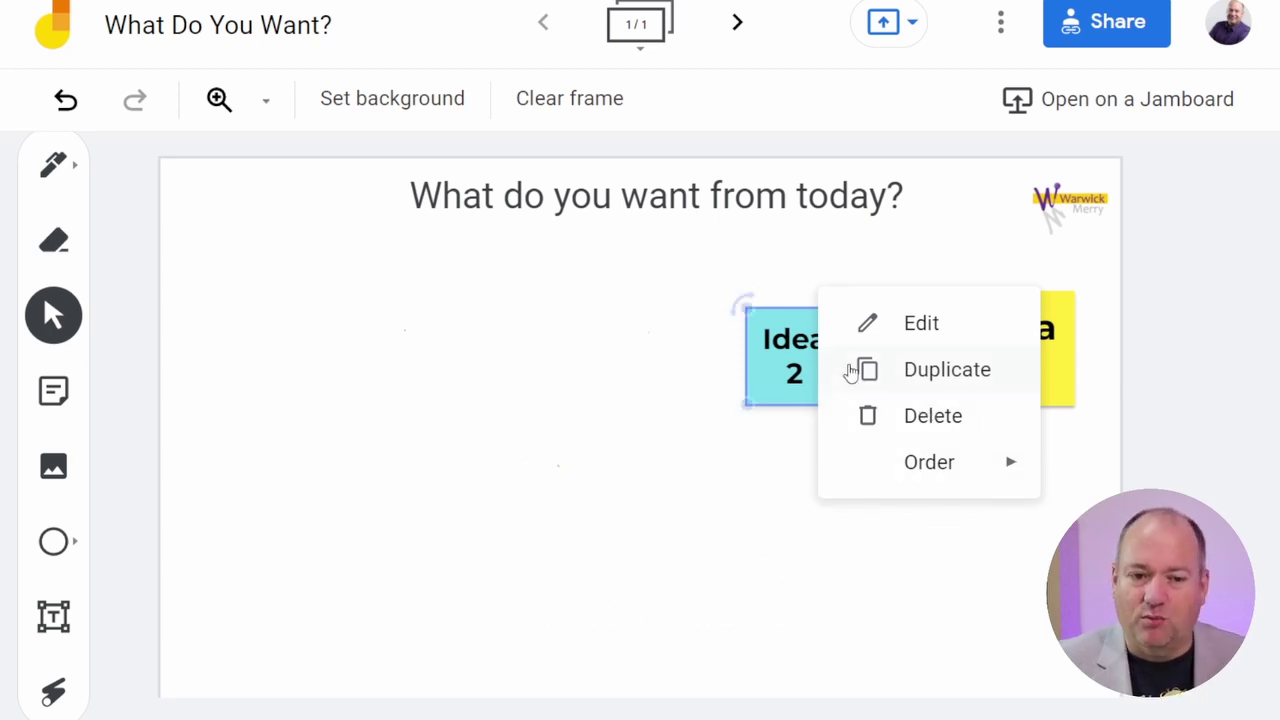
pyautogui.click(696, 340)
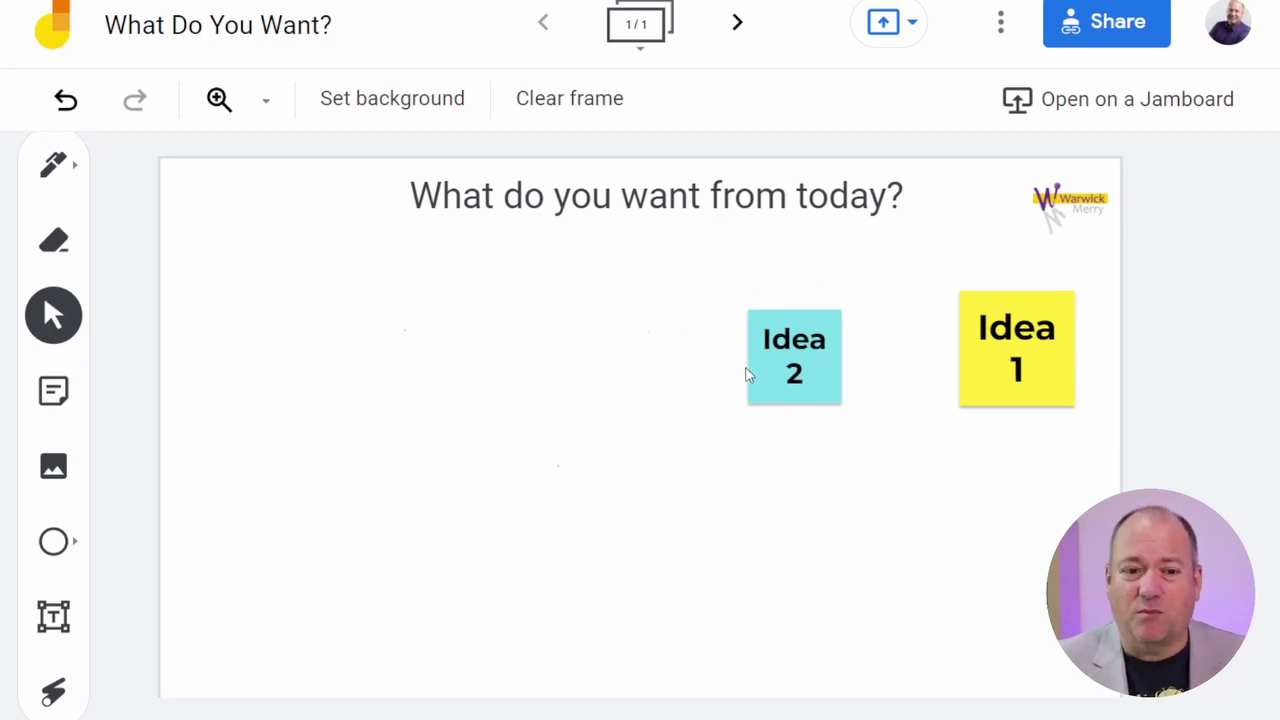
# - Set the pen to green with the brush pen type
pyautogui.click(70, 170)
pyautogui.click(78, 172)
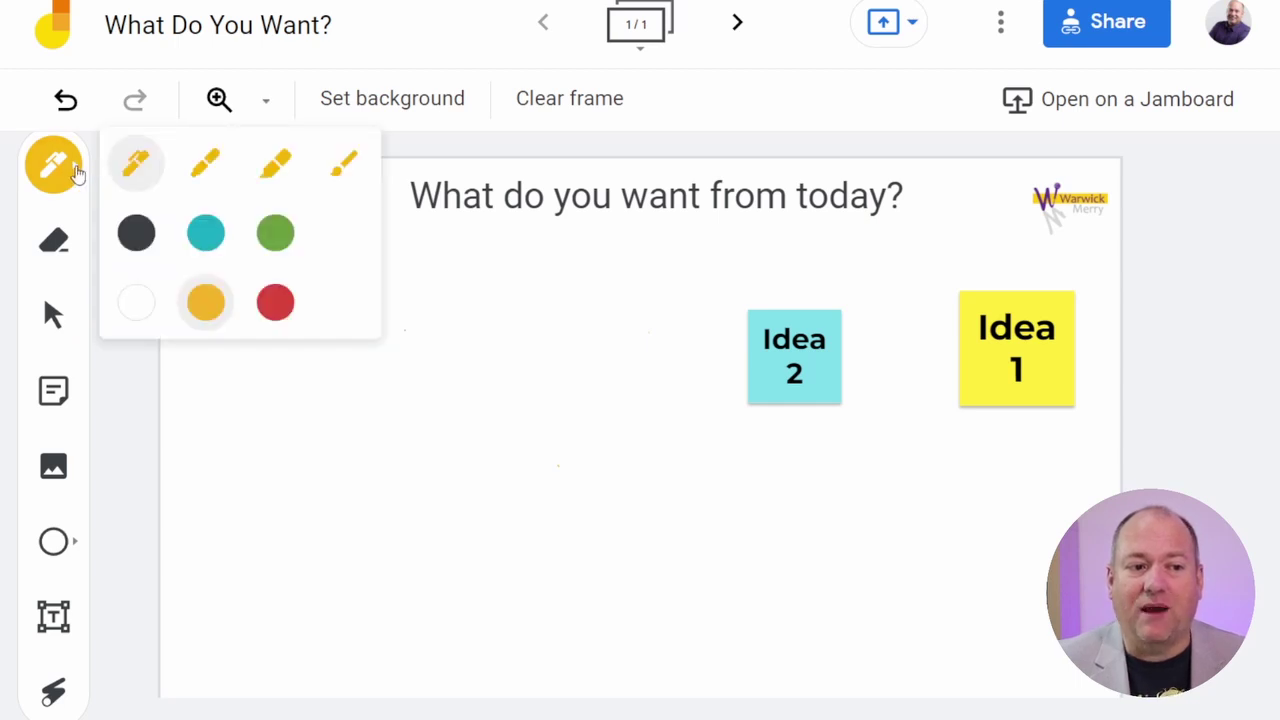
pyautogui.click(284, 240)
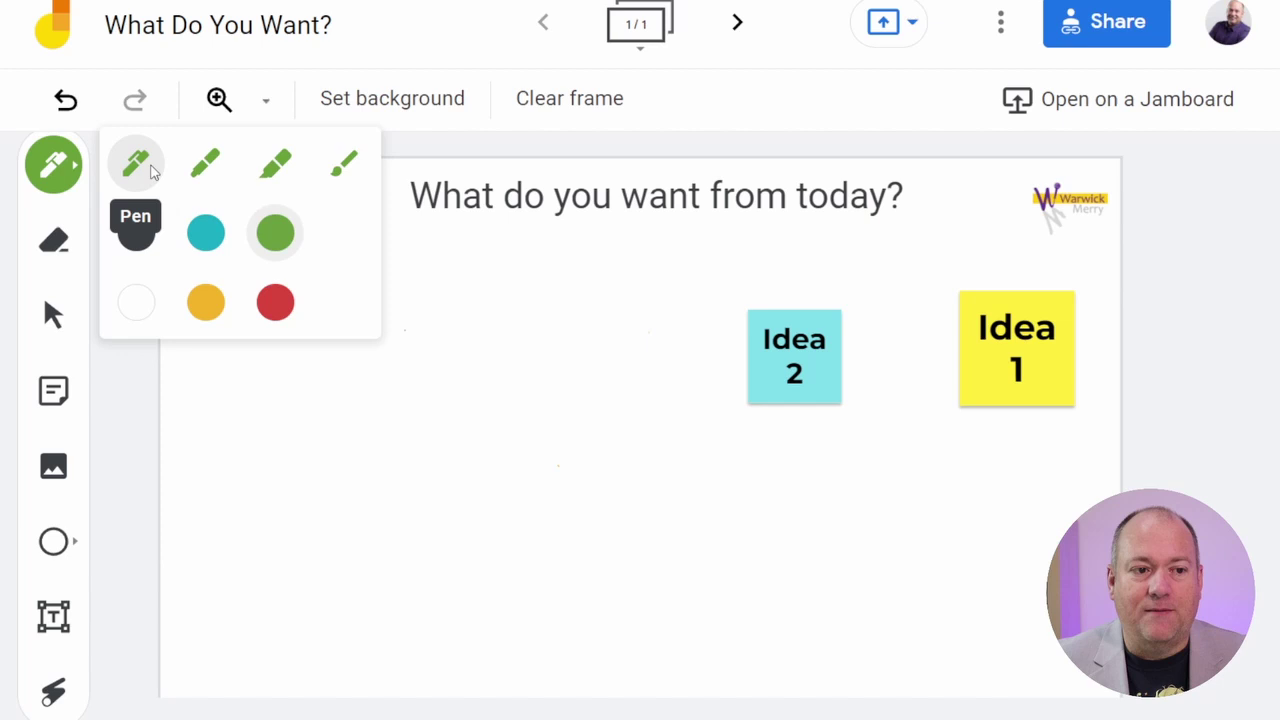
pyautogui.click(275, 165)
pyautogui.click(203, 172)
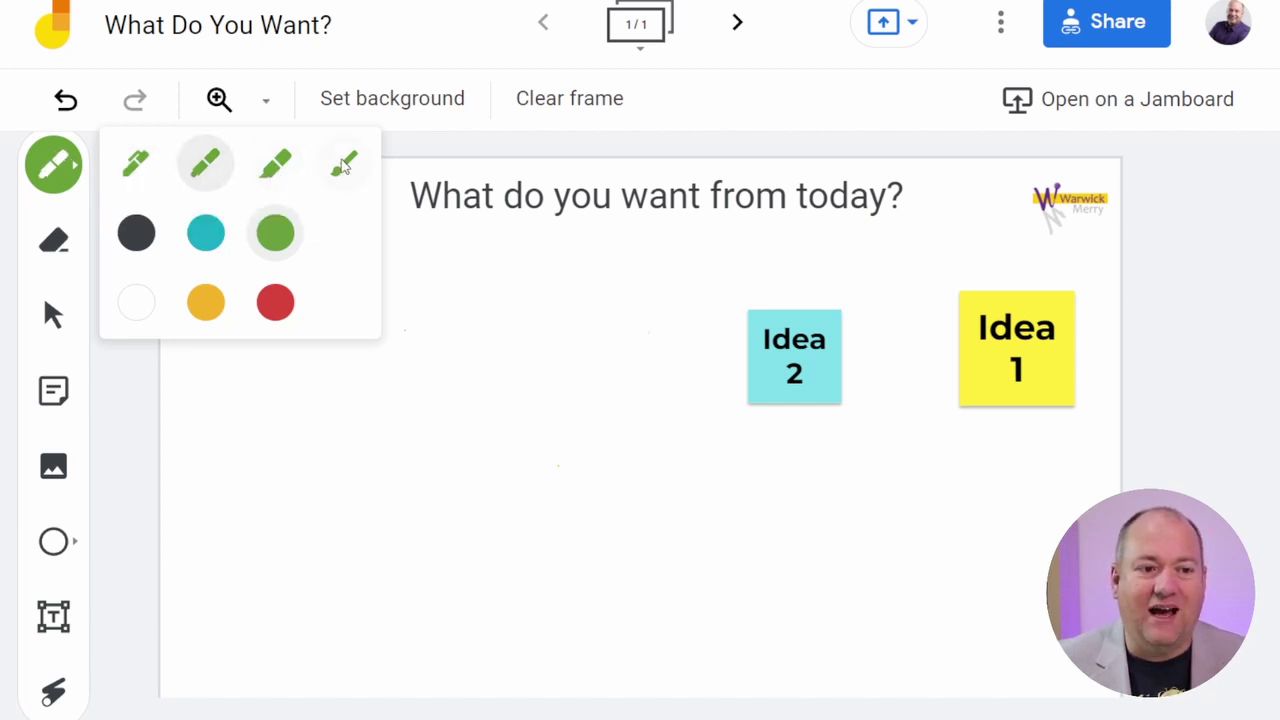
pyautogui.click(343, 163)
# - Paint three wavy green strokes on the left, then return to the thin pen
pyautogui.moveTo(314, 429); pyautogui.dragTo(651, 480)
pyautogui.moveTo(317, 486); pyautogui.dragTo(635, 517)
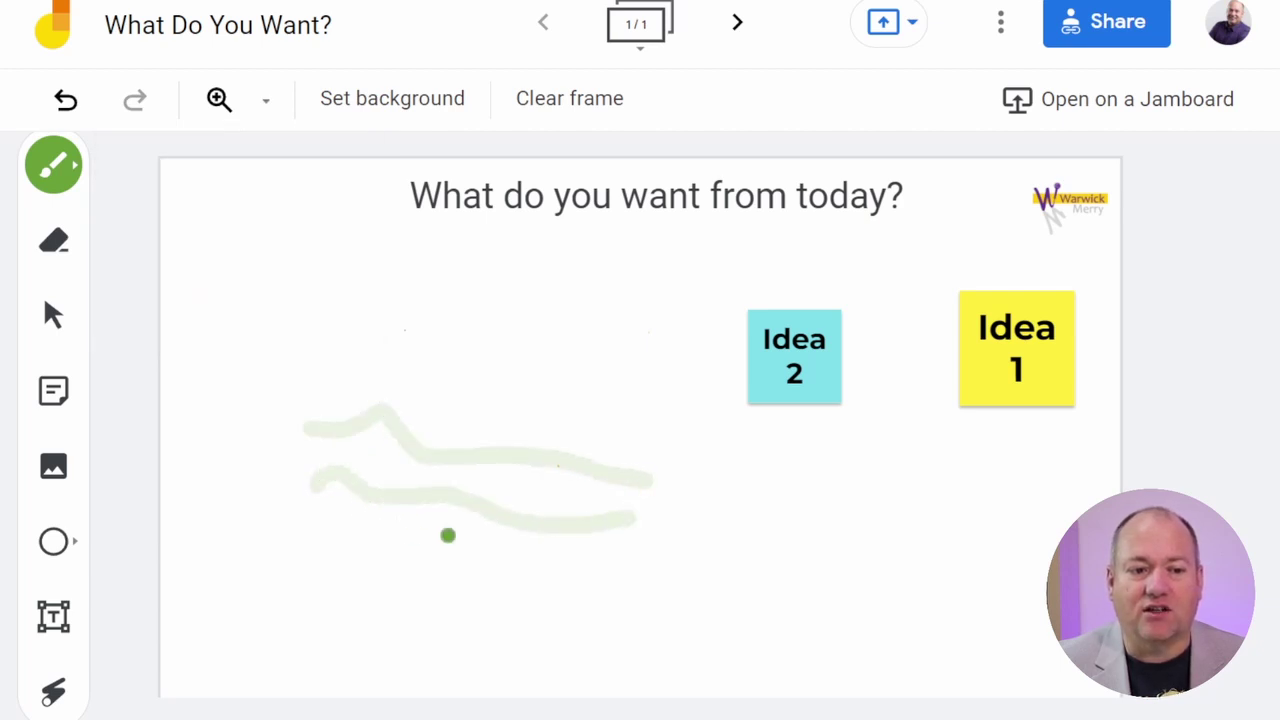
pyautogui.moveTo(316, 541); pyautogui.dragTo(632, 588)
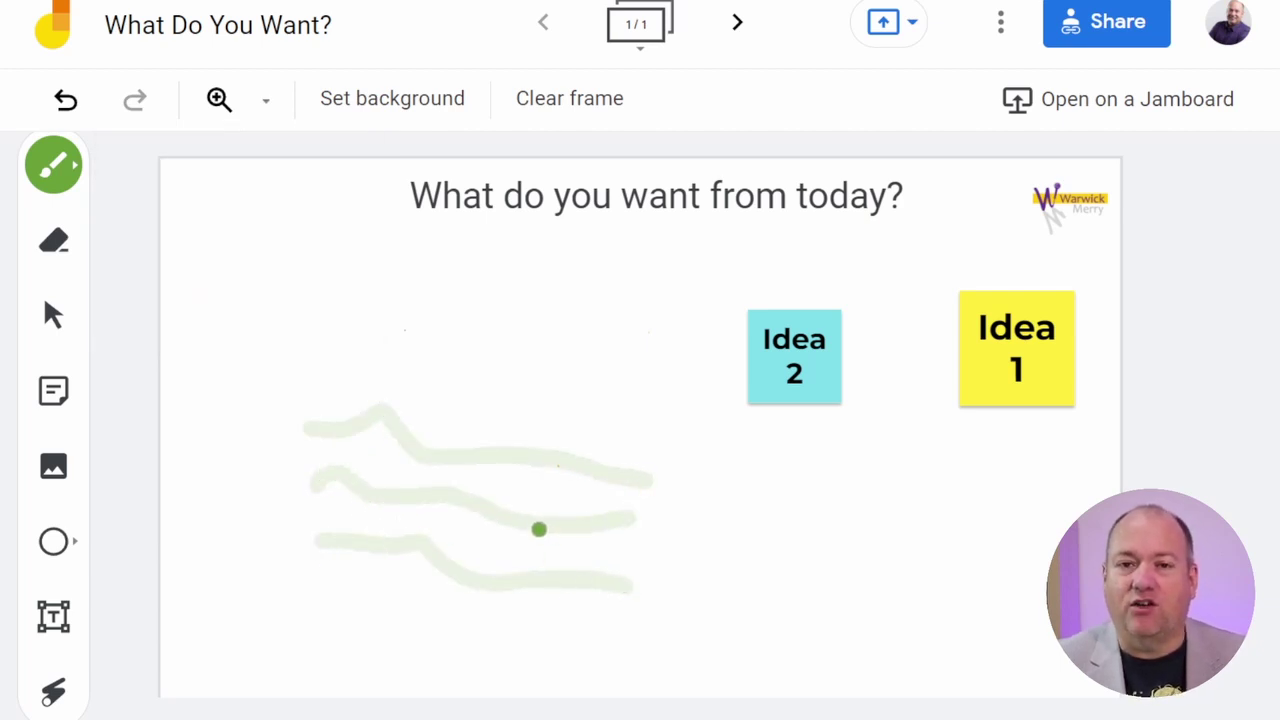
pyautogui.click(57, 170)
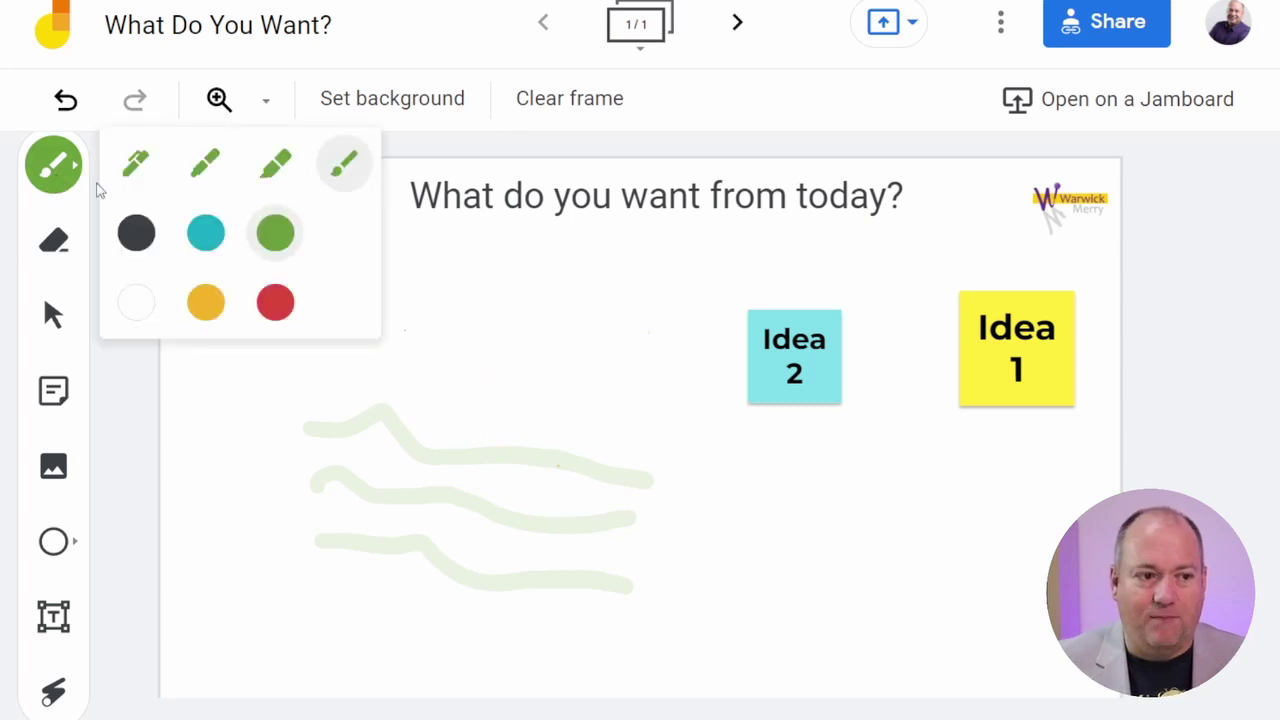
pyautogui.click(132, 162)
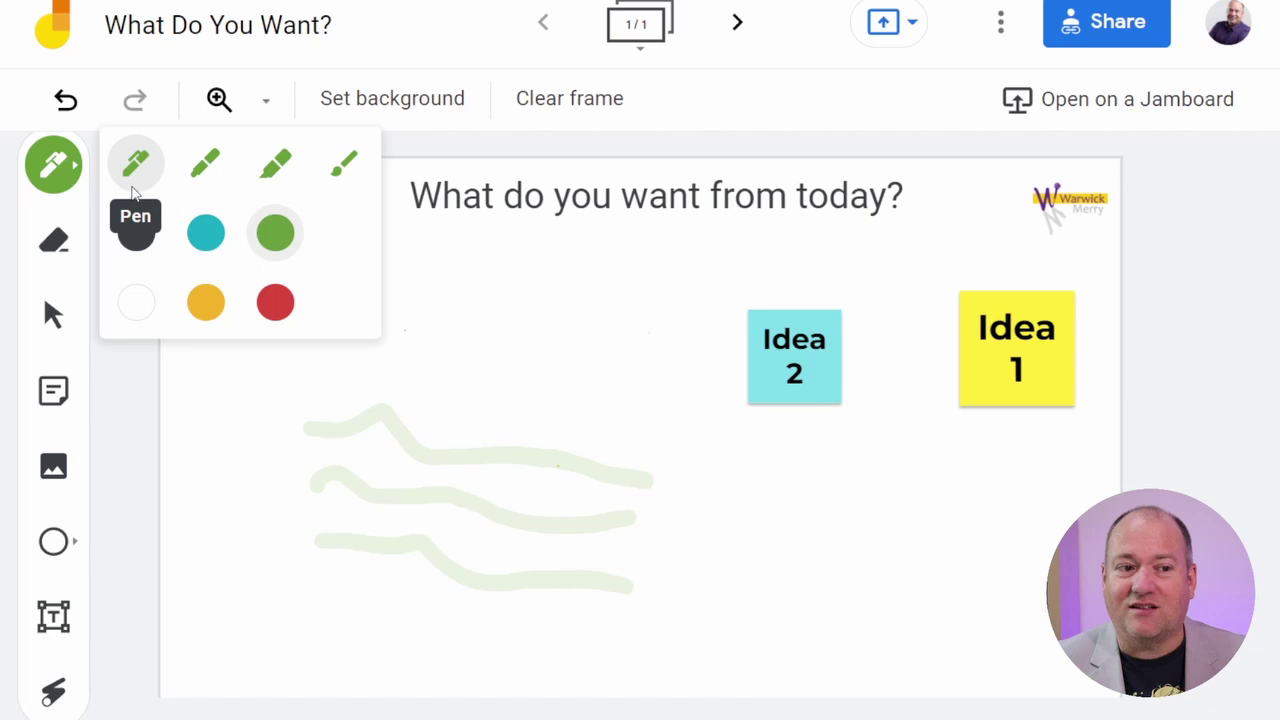
# - Draw black lines above the green strokes, then erase the black scribble
pyautogui.click(136, 238)
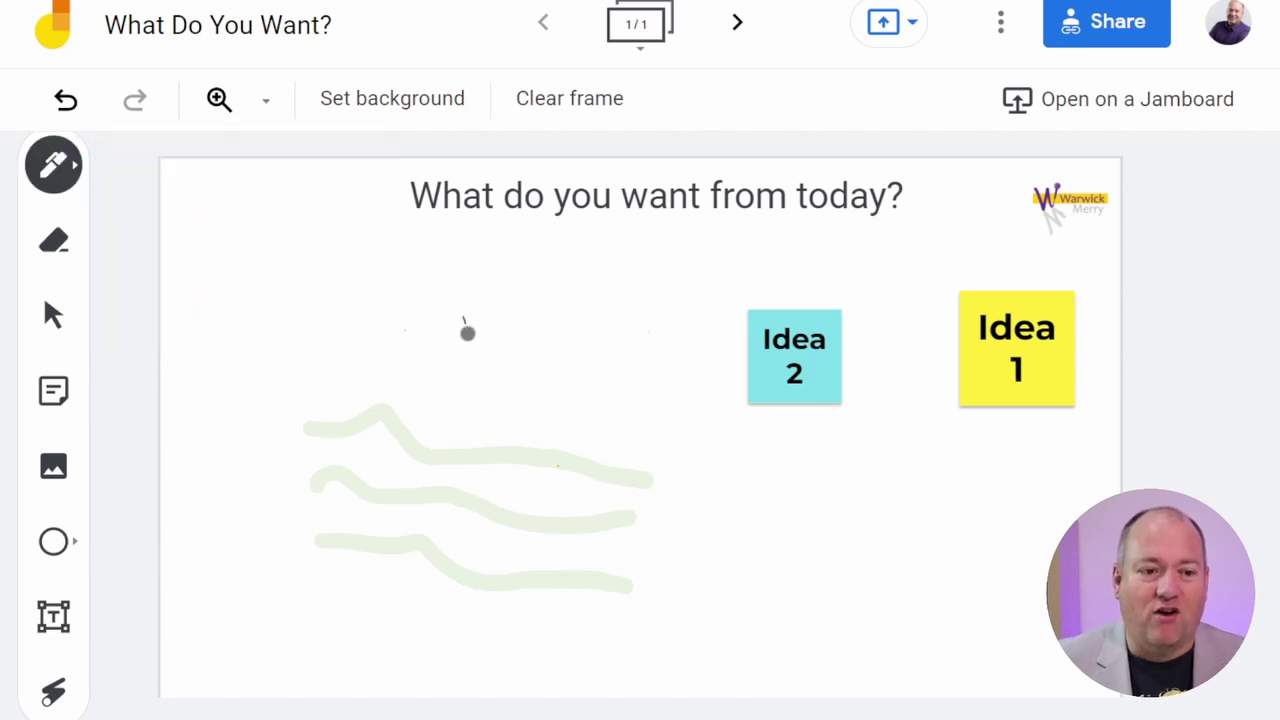
pyautogui.moveTo(467, 333)
pyautogui.mouseDown()
pyautogui.moveTo(478, 396)
pyautogui.moveTo(494, 386)
pyautogui.moveTo(482, 350)
pyautogui.moveTo(515, 398)
pyautogui.mouseUp()
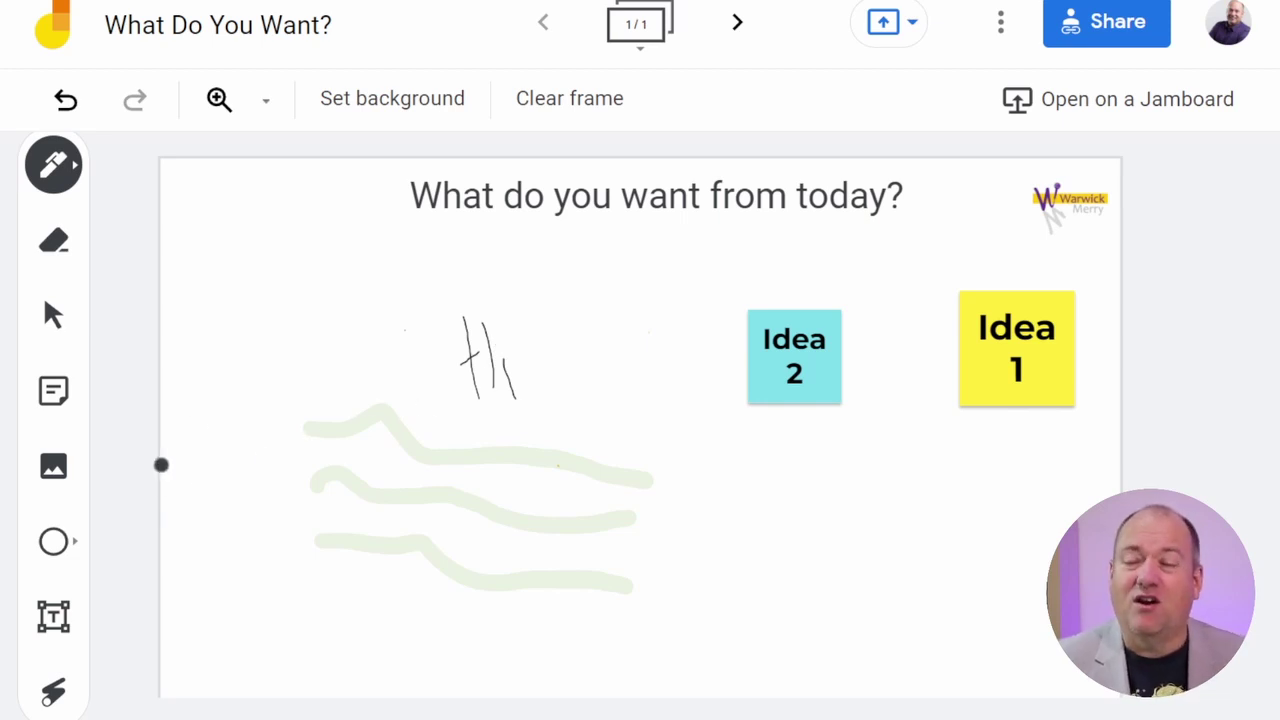
pyautogui.click(54, 241)
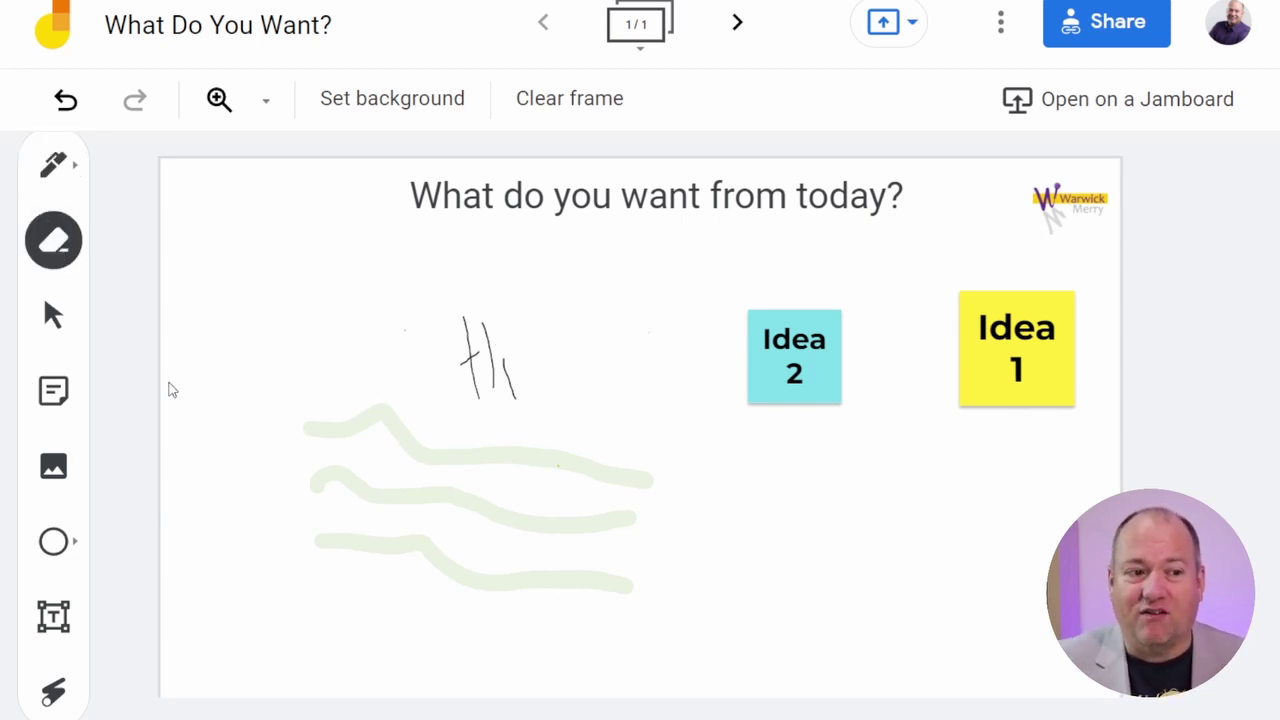
pyautogui.moveTo(483, 378)
pyautogui.mouseDown()
pyautogui.moveTo(487, 350)
pyautogui.moveTo(513, 357)
pyautogui.mouseUp()
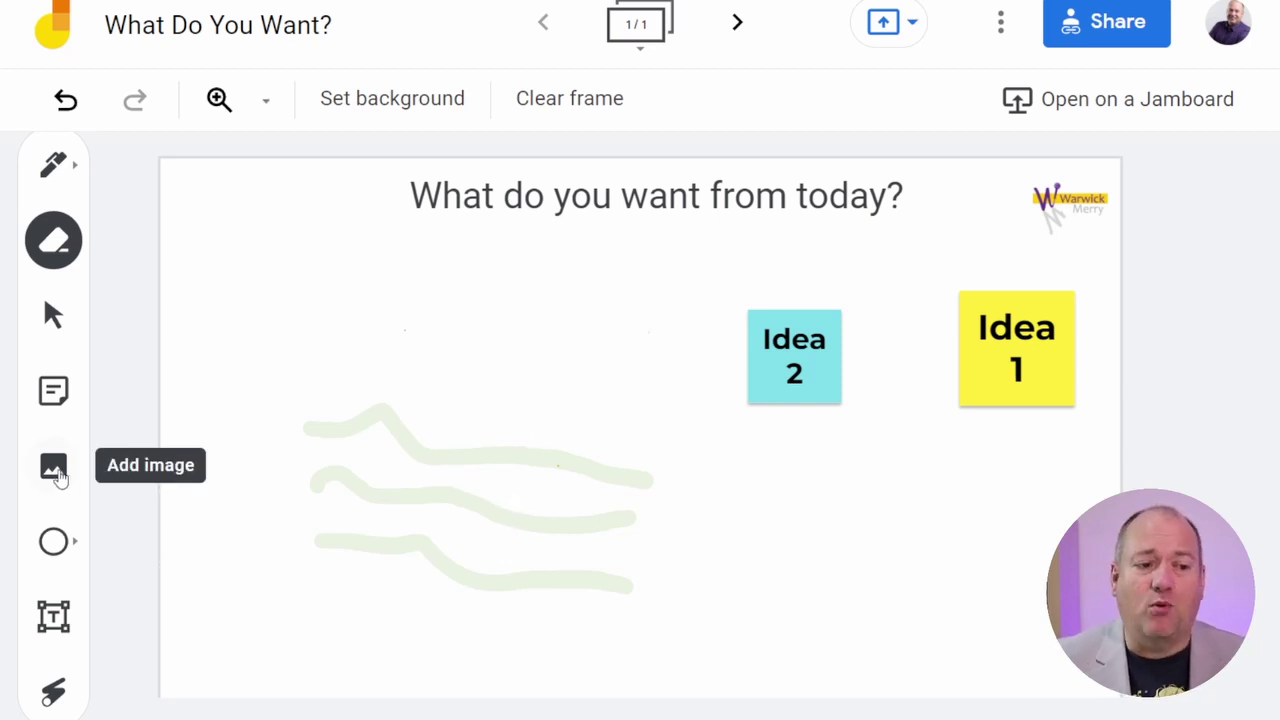
# - Insert a misty green hills photo from a Google Images search for 'hills'
pyautogui.click(57, 476)
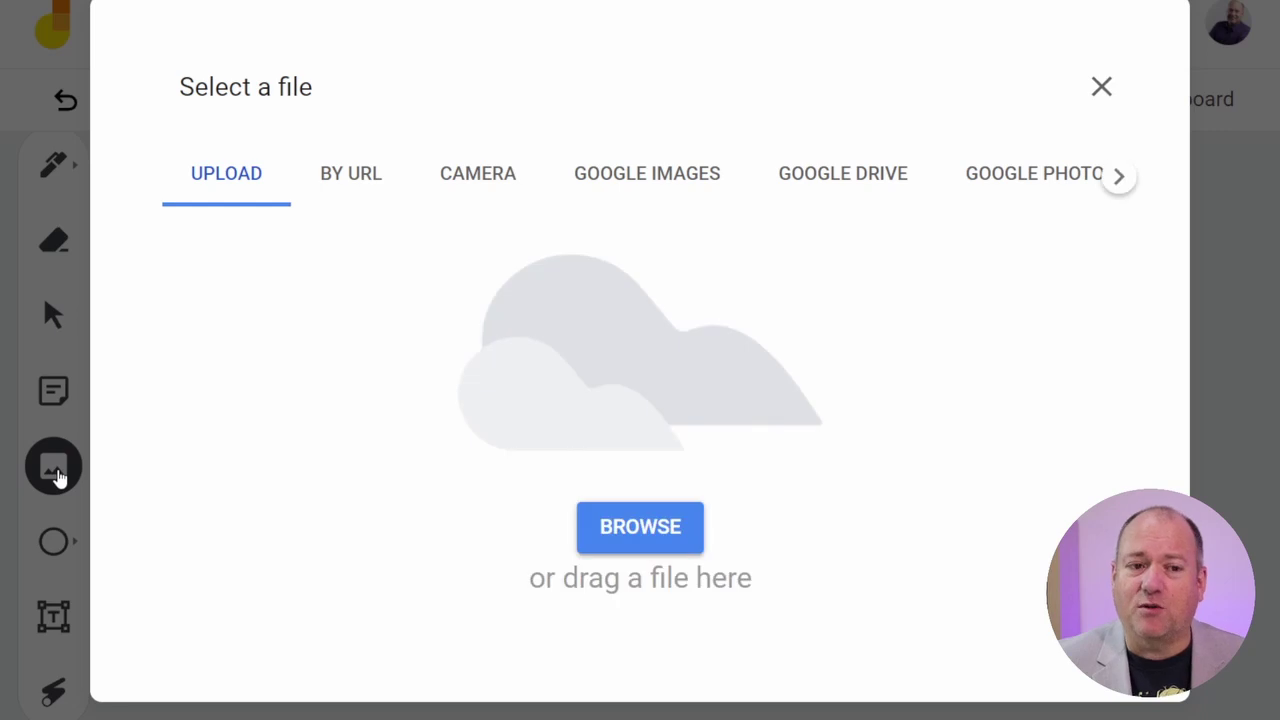
pyautogui.click(671, 184)
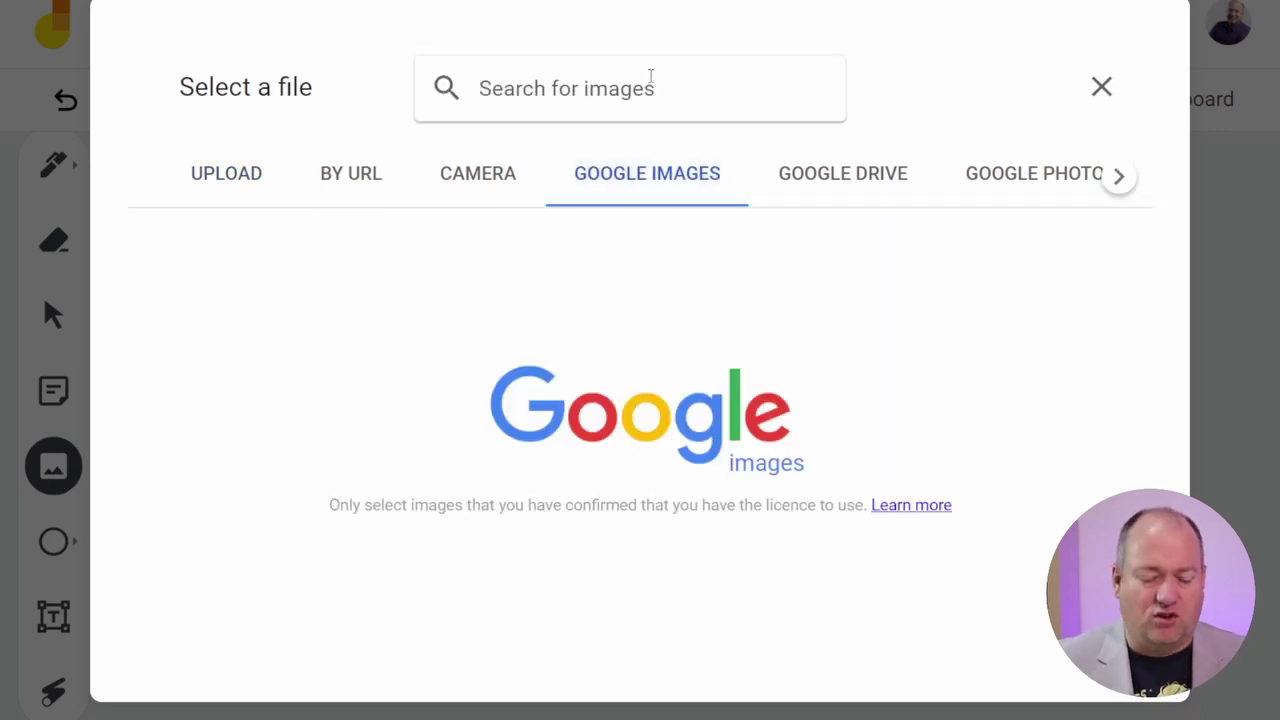
pyautogui.write('hills')
pyautogui.press('Return')
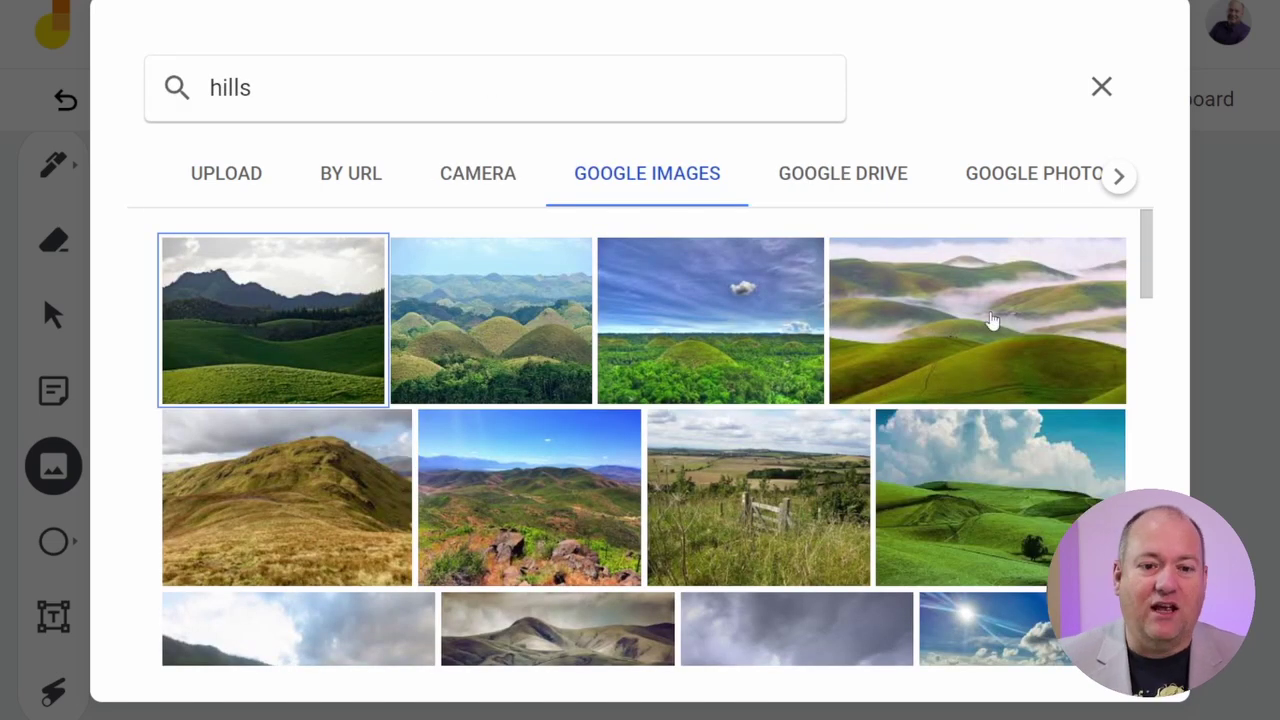
pyautogui.click(1008, 318)
pyautogui.click(1045, 628)
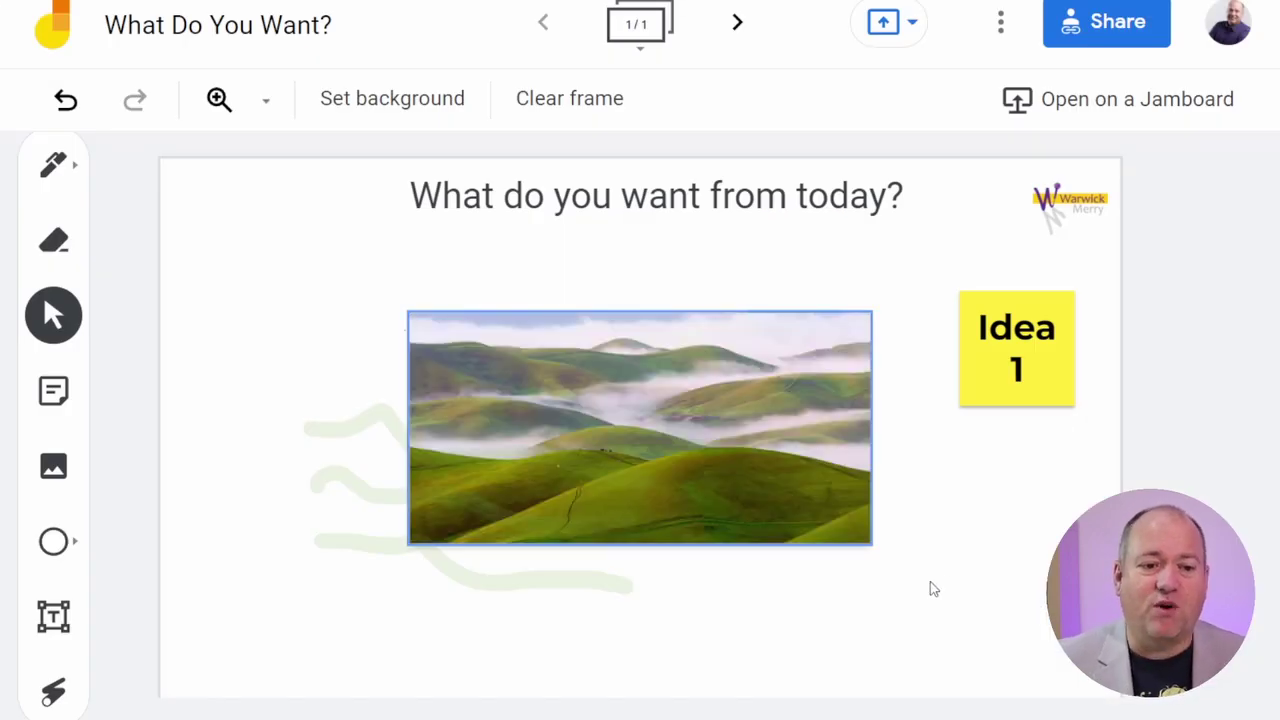
# - Shrink the hills image and move it to the frame's top-left corner
pyautogui.click(794, 477)
pyautogui.moveTo(870, 545); pyautogui.dragTo(592, 406)
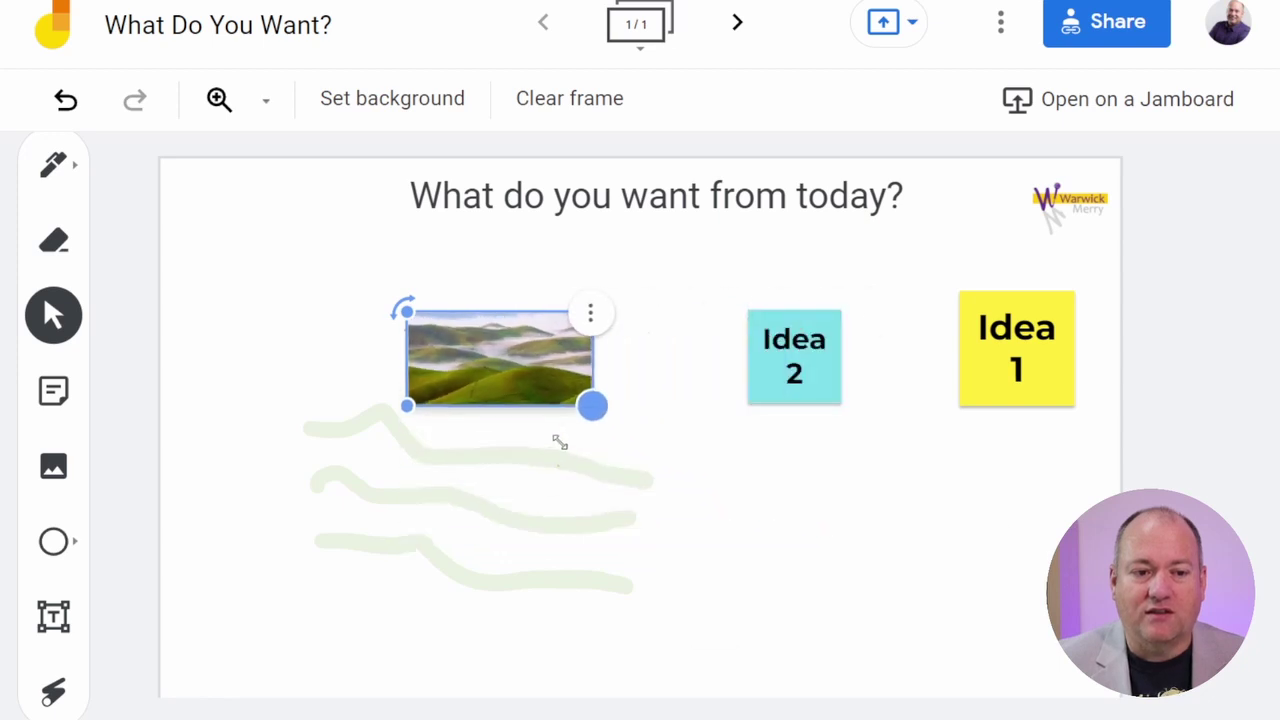
pyautogui.moveTo(477, 383); pyautogui.dragTo(240, 240)
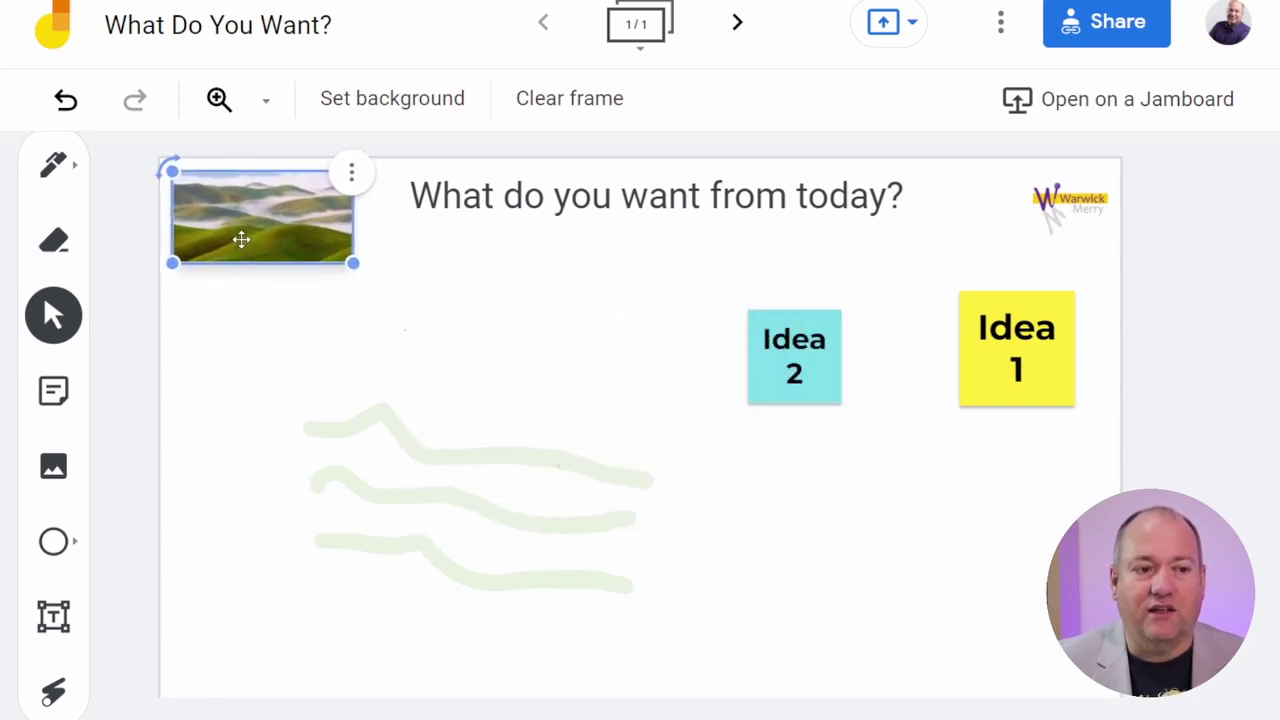
pyautogui.click(280, 502)
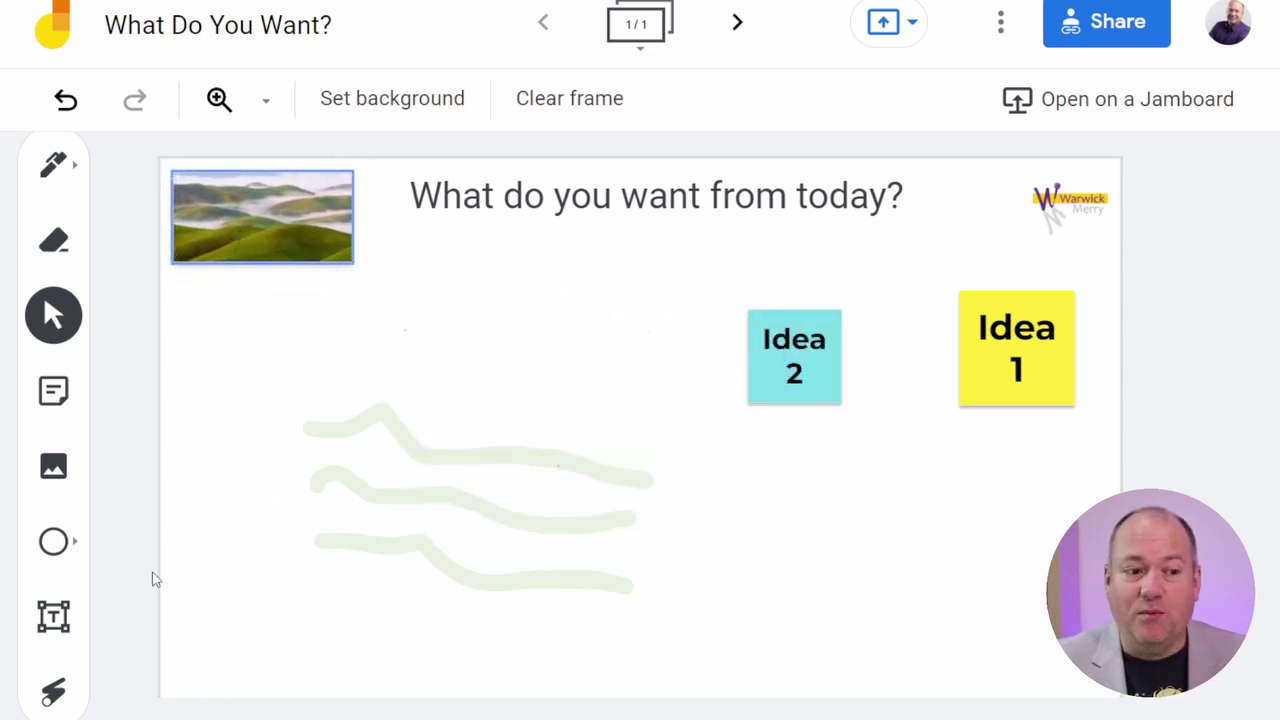
# - Draw an empty rounded rectangle in the lower right of the frame
pyautogui.click(72, 551)
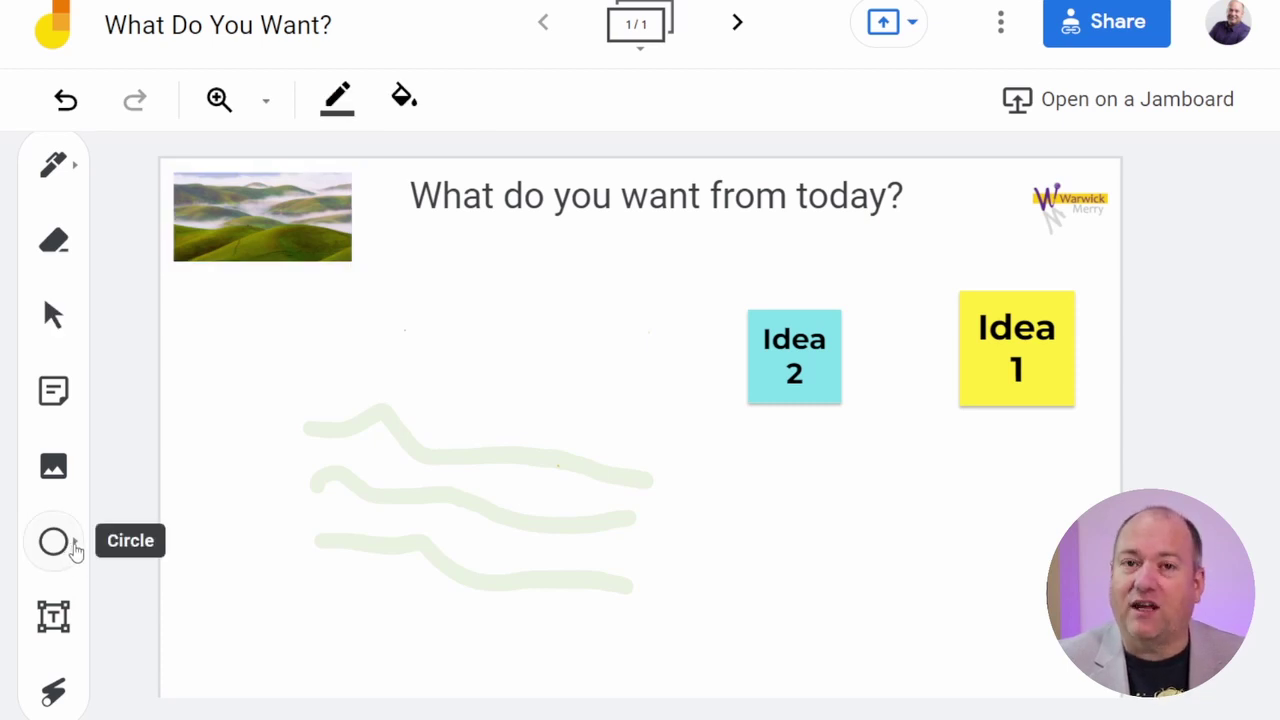
pyautogui.click(76, 549)
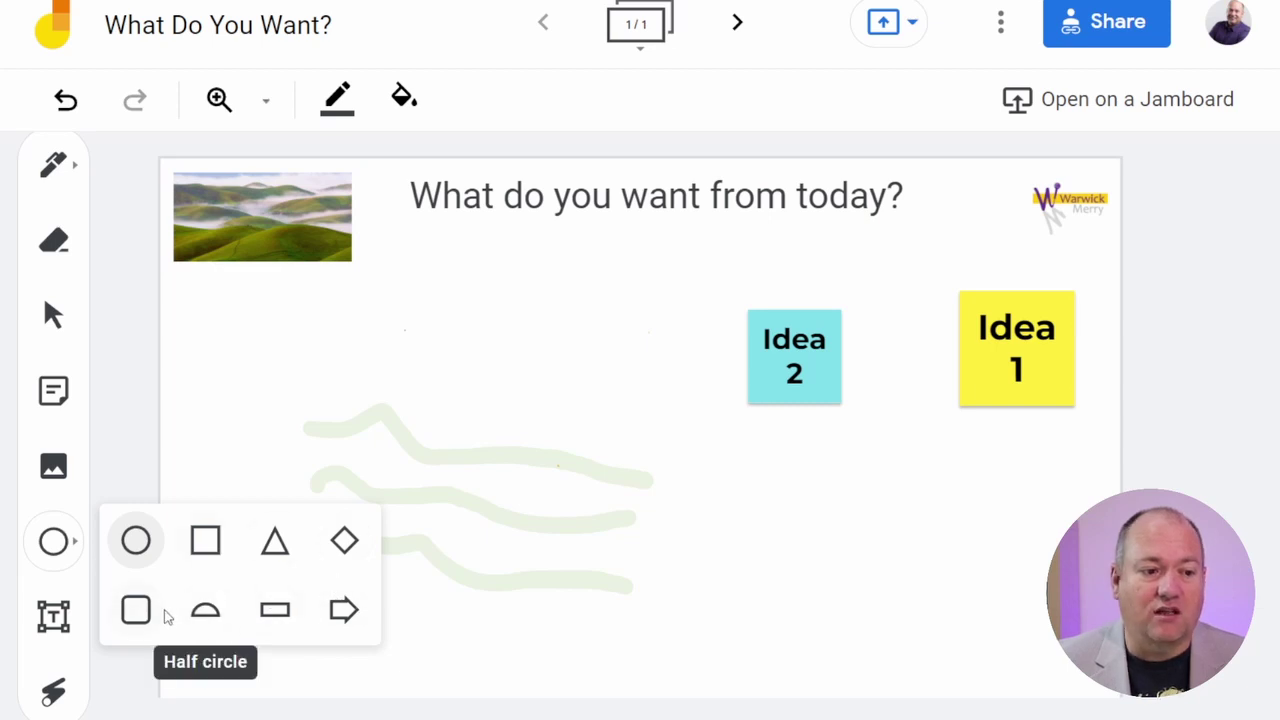
pyautogui.click(137, 612)
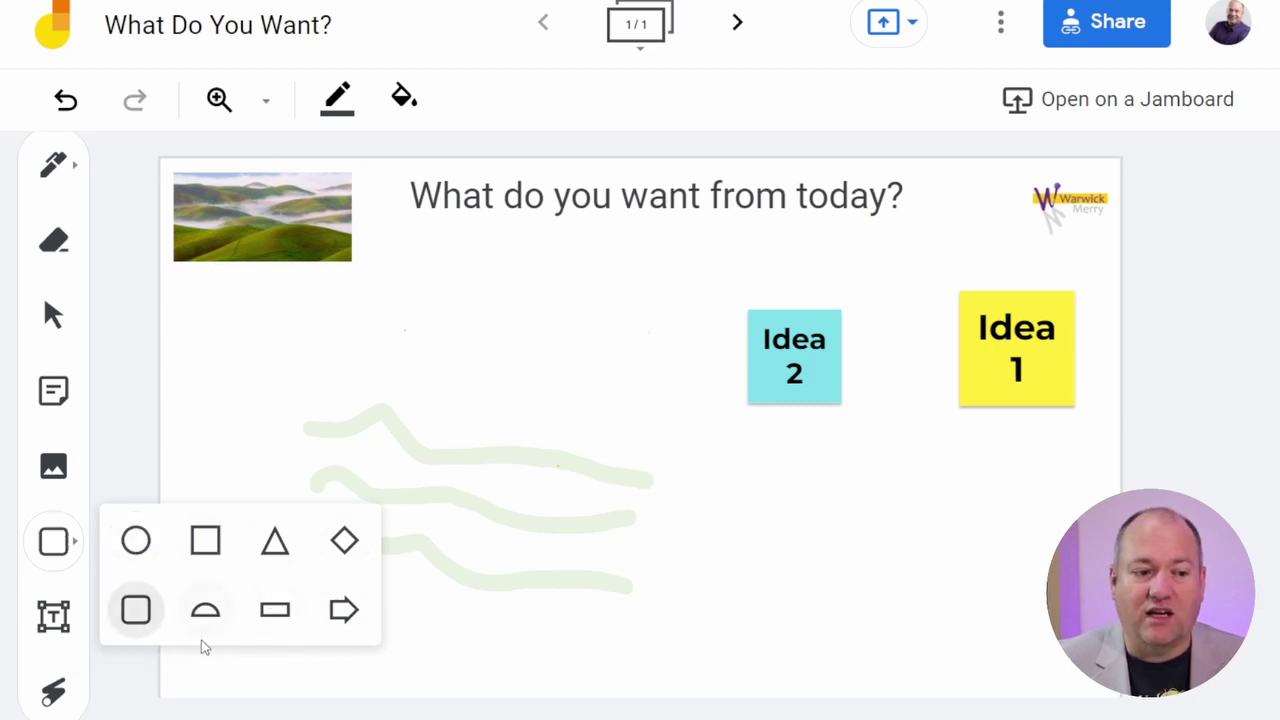
pyautogui.moveTo(805, 528); pyautogui.dragTo(1049, 636)
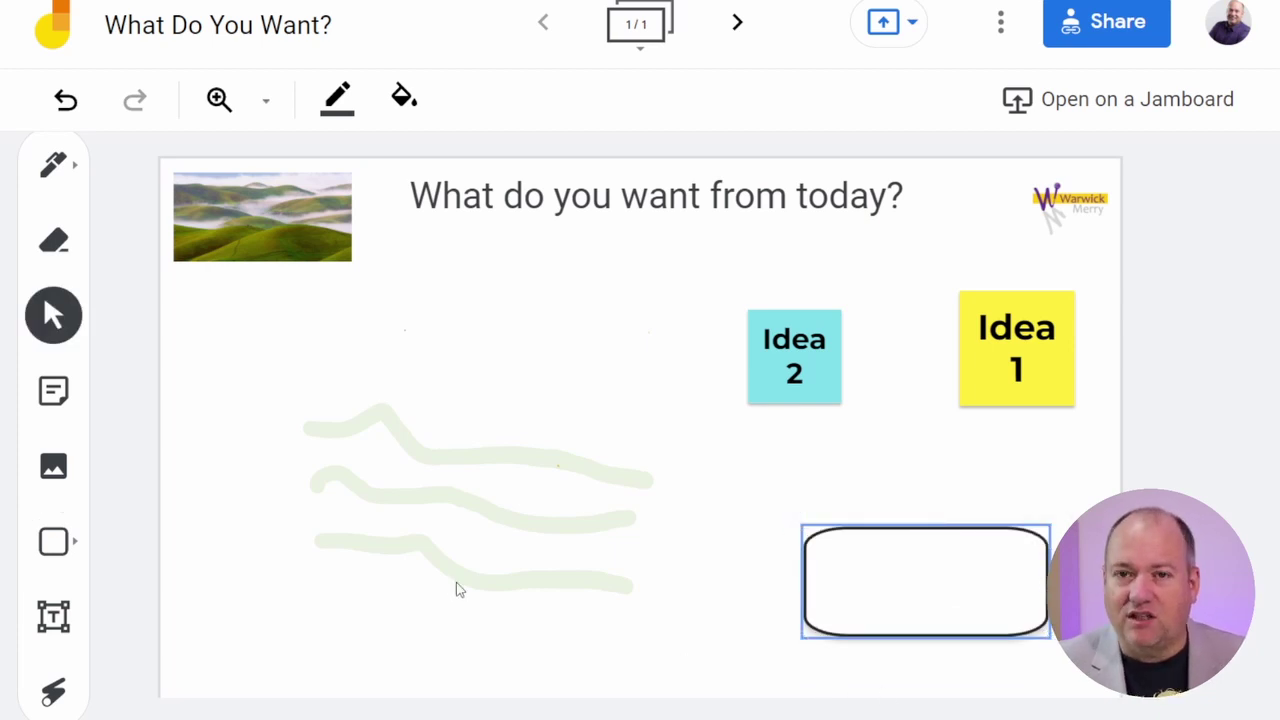
# - Add a straightened lower-left text box reading 'Linkedin Address' on two lines
pyautogui.click(54, 617)
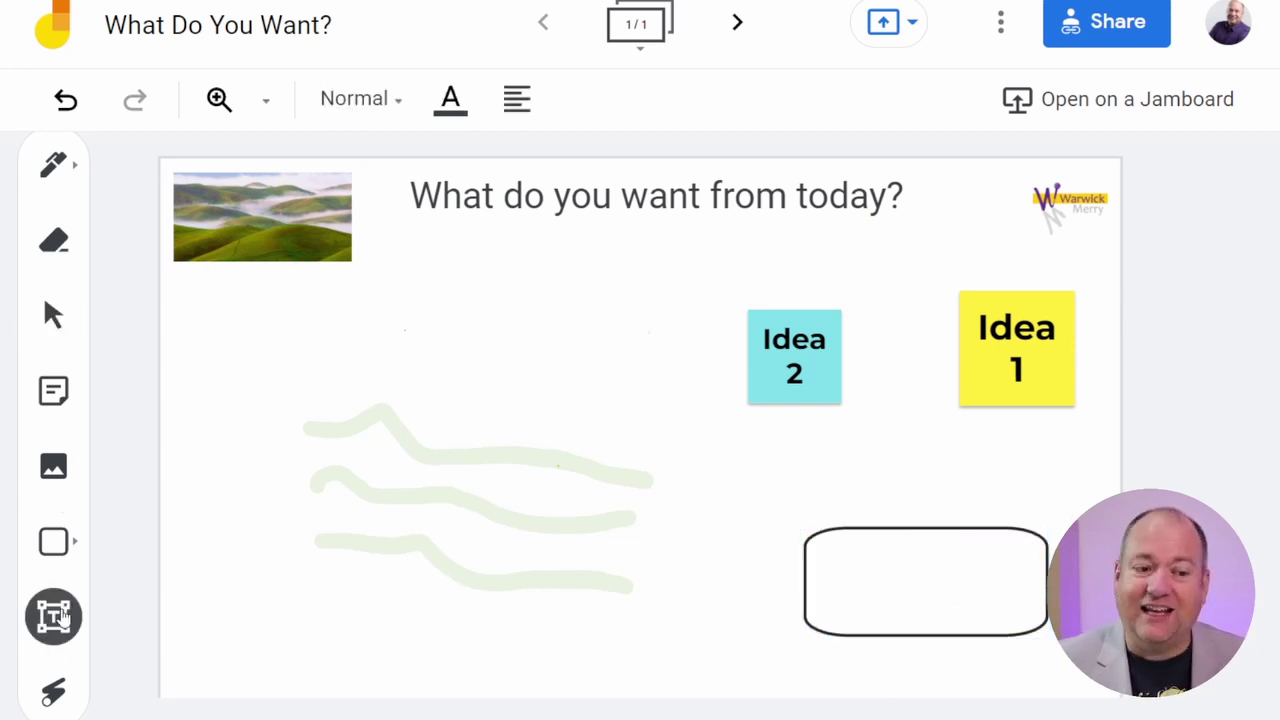
pyautogui.click(196, 574)
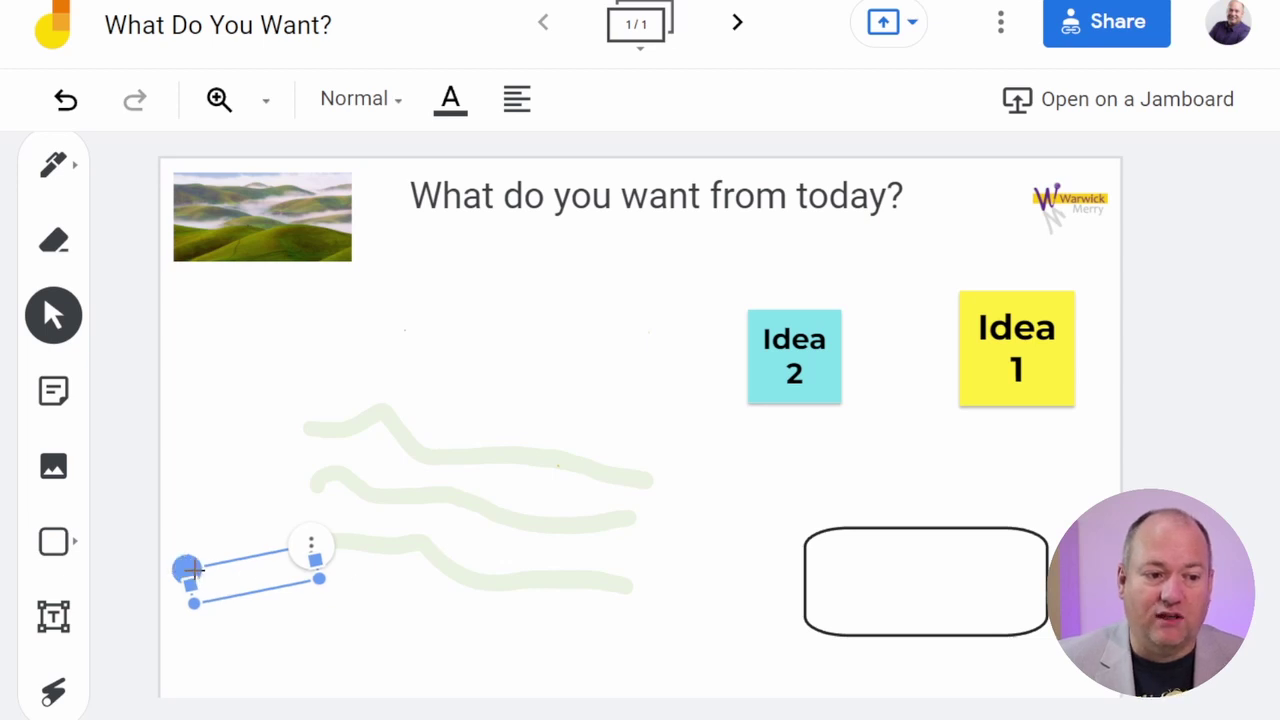
pyautogui.moveTo(186, 566); pyautogui.dragTo(189, 557)
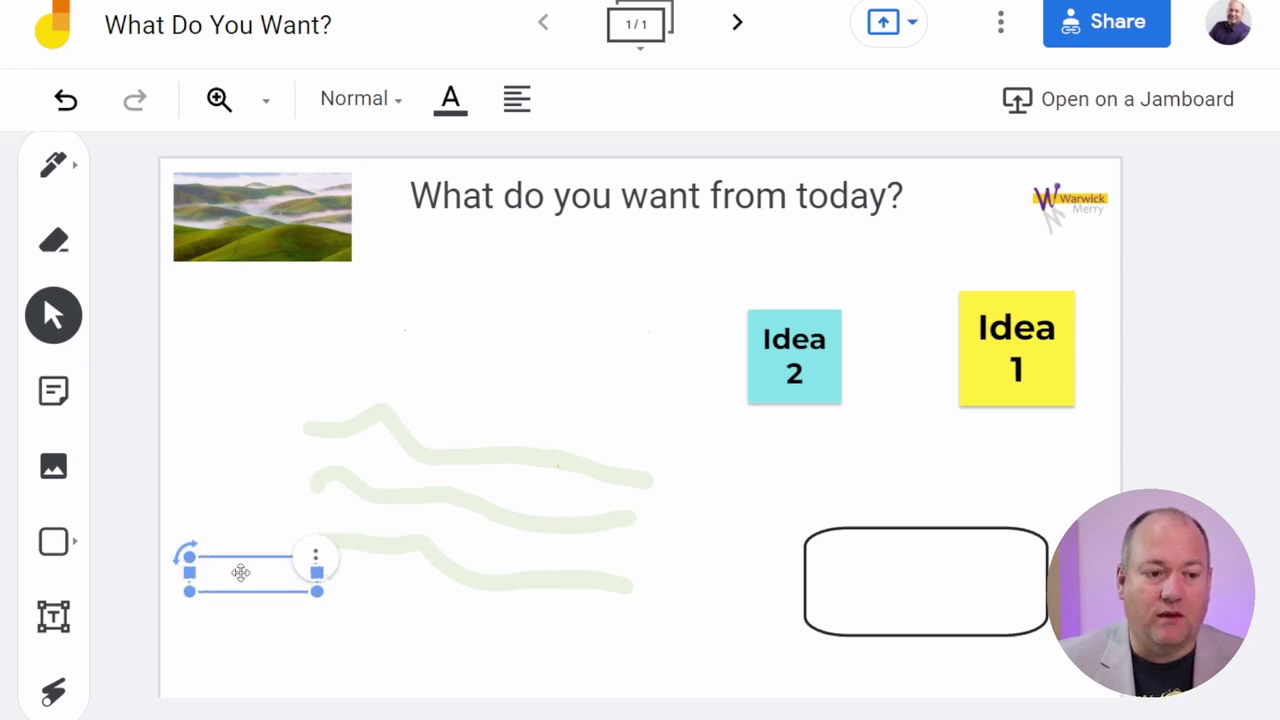
pyautogui.click(315, 563)
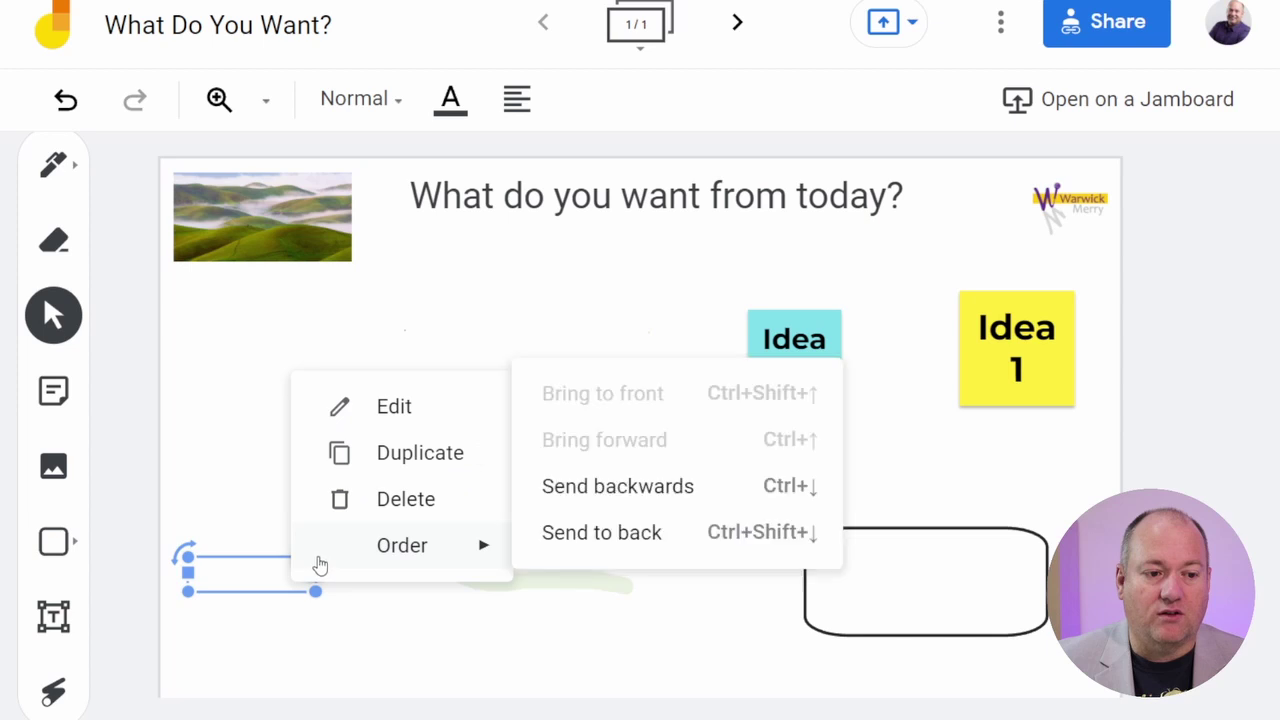
pyautogui.click(368, 410)
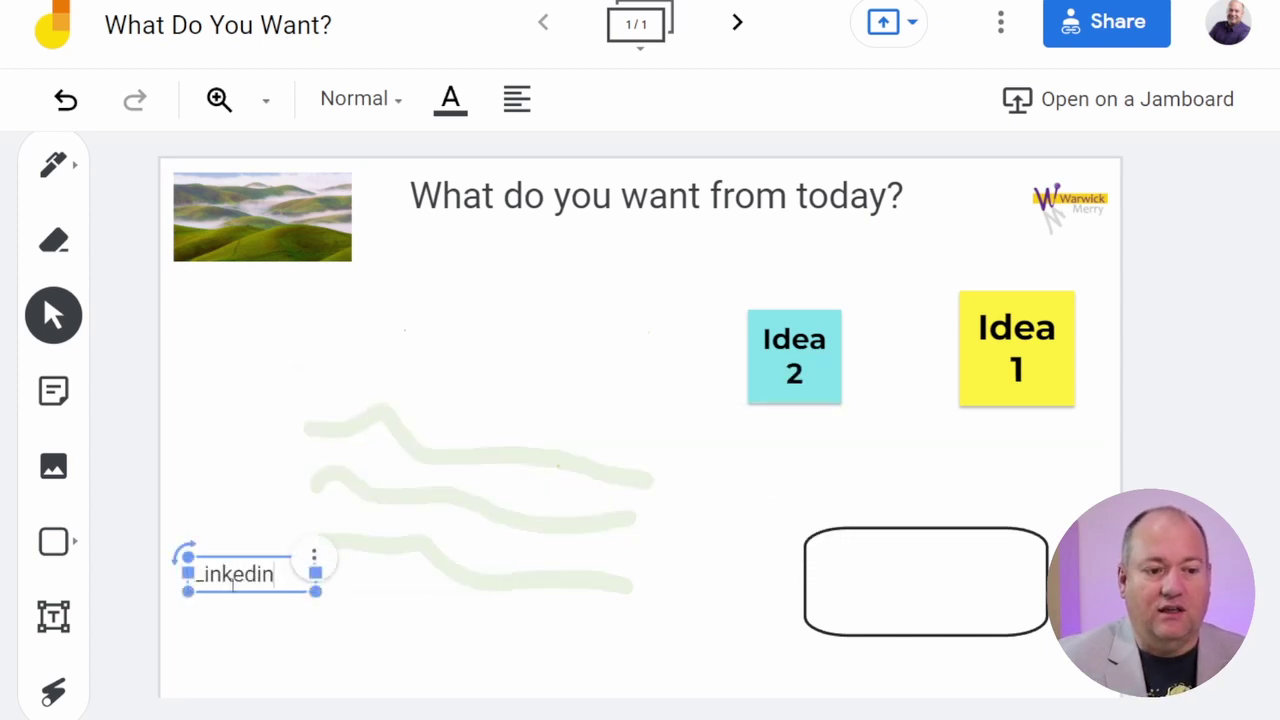
pyautogui.press('Return')
pyautogui.write('Addr')
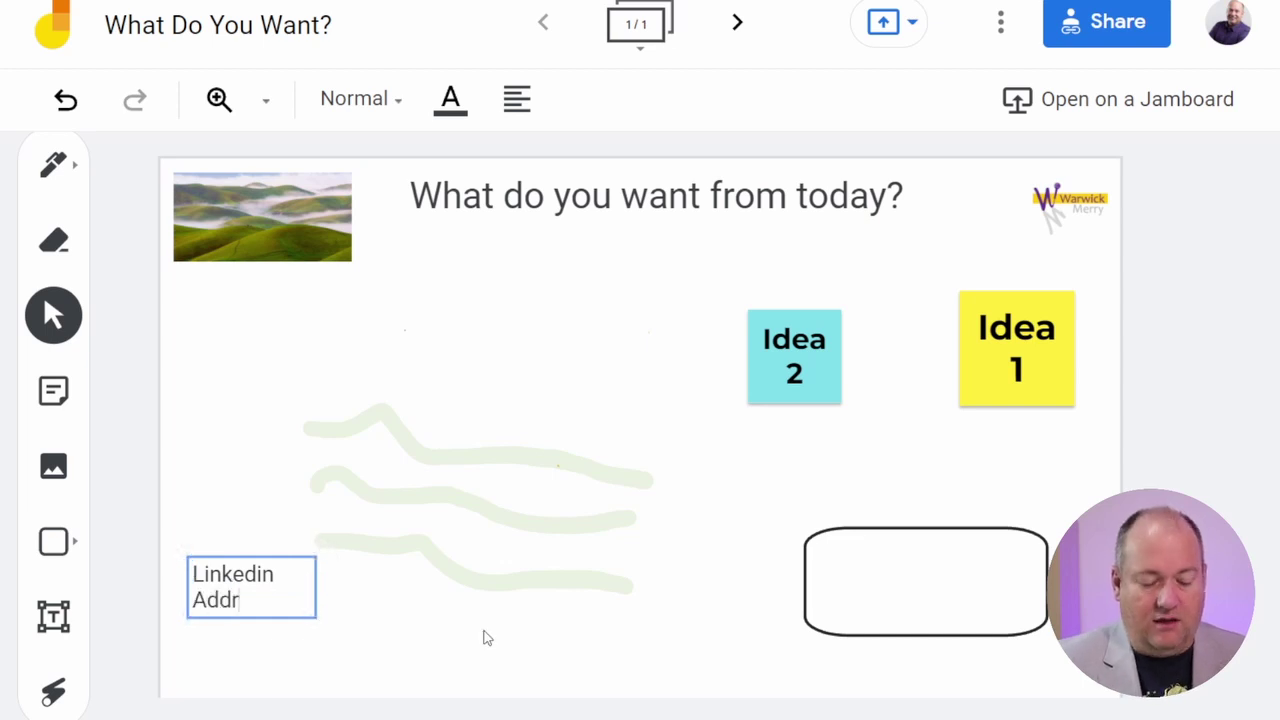
pyautogui.write('ess')
pyautogui.click(486, 654)
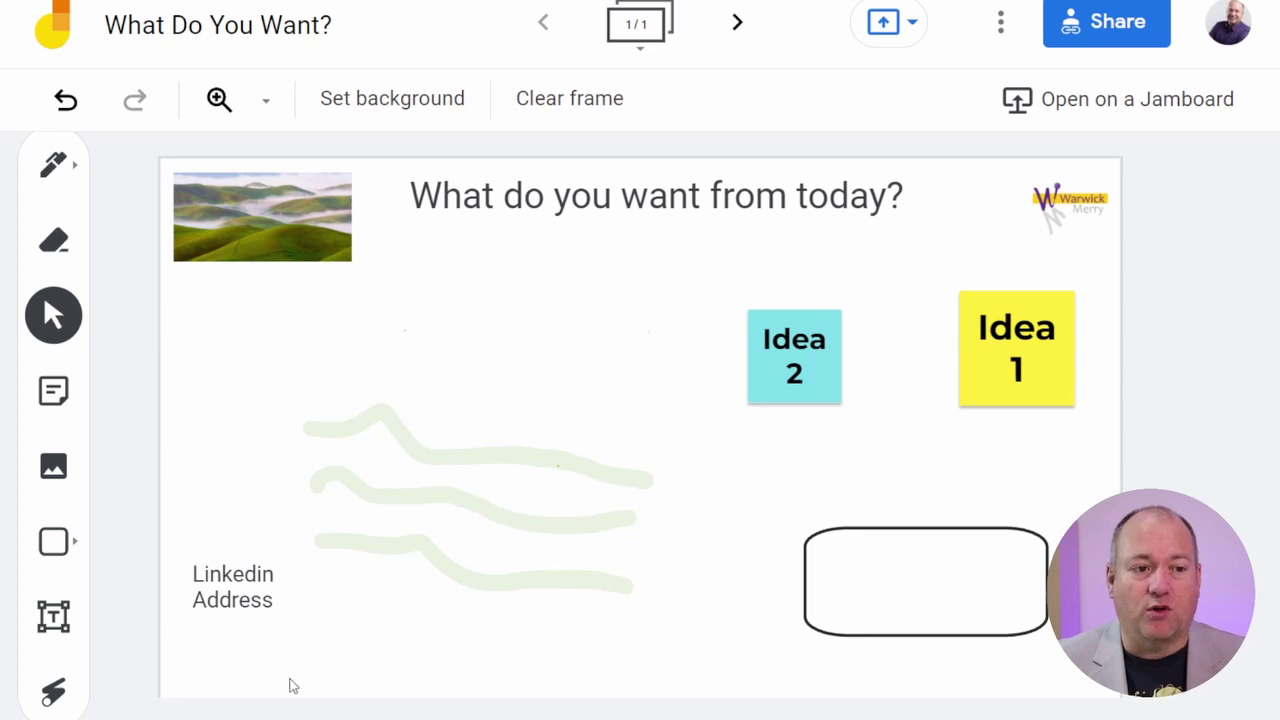
# - Circle the sticky notes, hills image and rounded rectangle with the laser pointer
pyautogui.click(54, 693)
pyautogui.moveTo(760, 380)
pyautogui.mouseDown()
pyautogui.moveTo(694, 357)
pyautogui.moveTo(758, 370)
pyautogui.mouseUp()
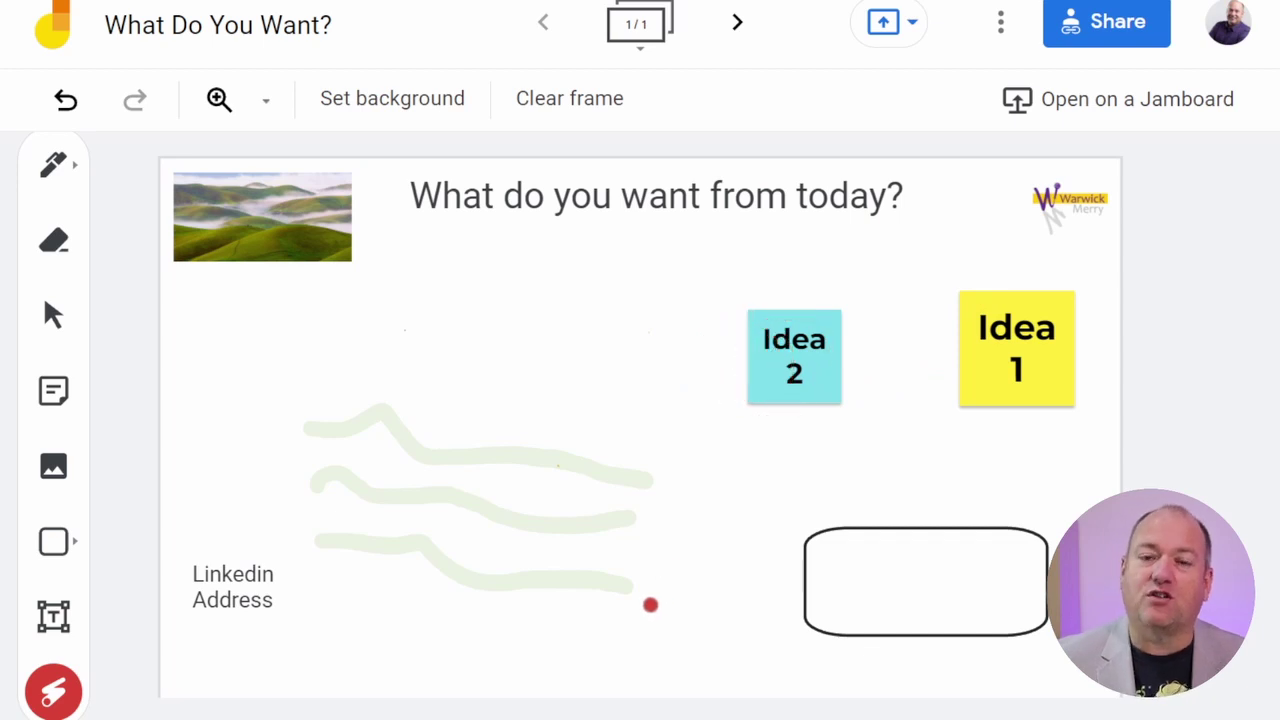
pyautogui.moveTo(346, 223); pyautogui.dragTo(296, 250)
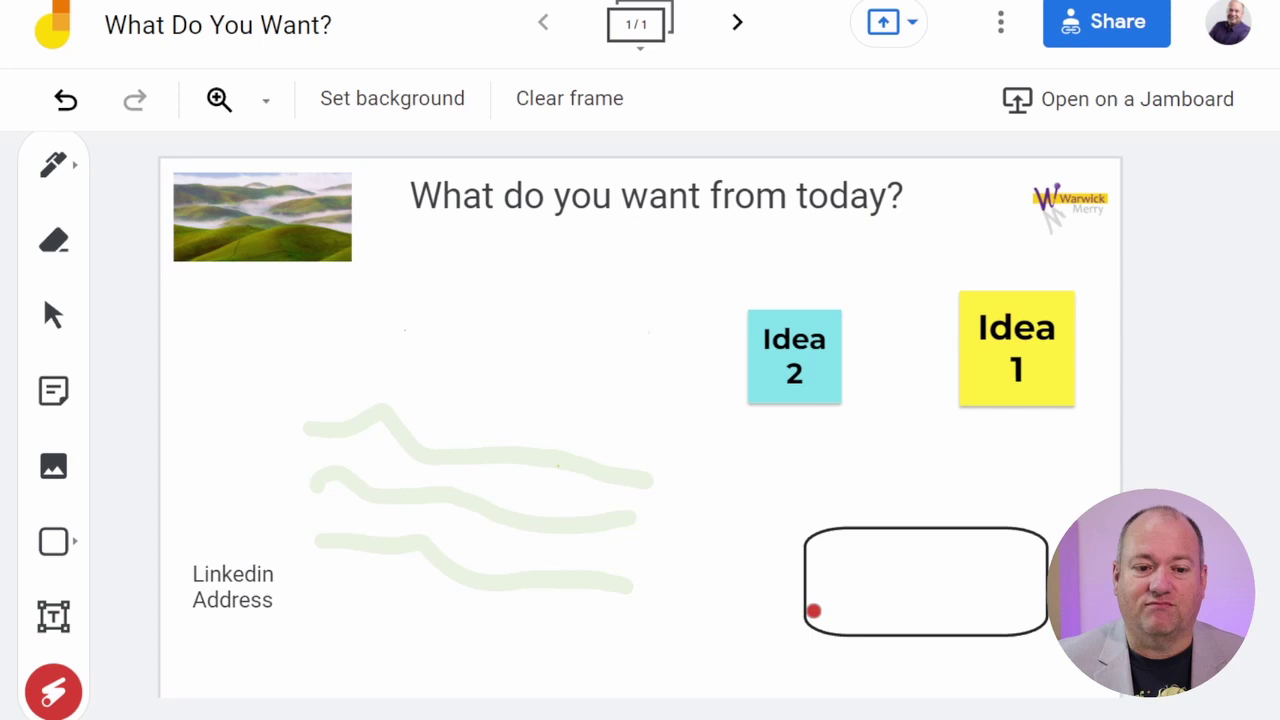
pyautogui.moveTo(975, 559)
pyautogui.mouseDown()
pyautogui.moveTo(1029, 566)
pyautogui.moveTo(974, 537)
pyautogui.moveTo(949, 663)
pyautogui.mouseUp()
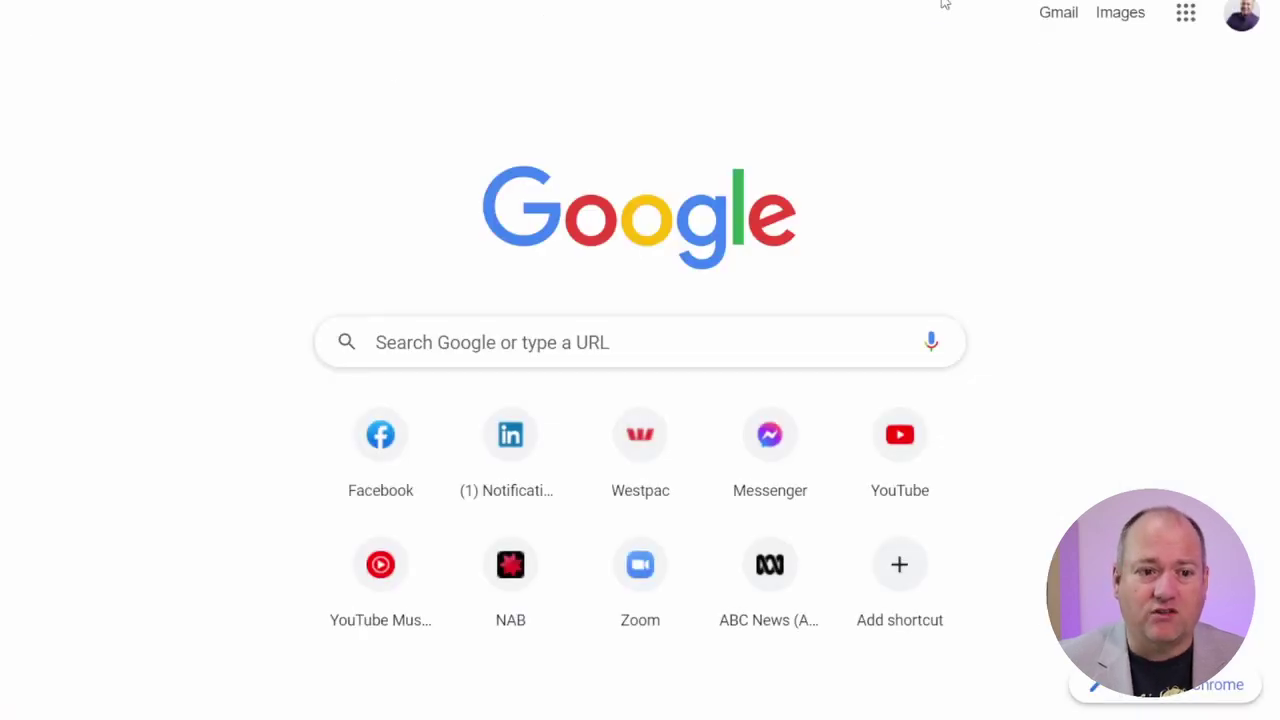
# - Launch Google Jamboard from Chrome's Google apps grid
pyautogui.click(1186, 18)
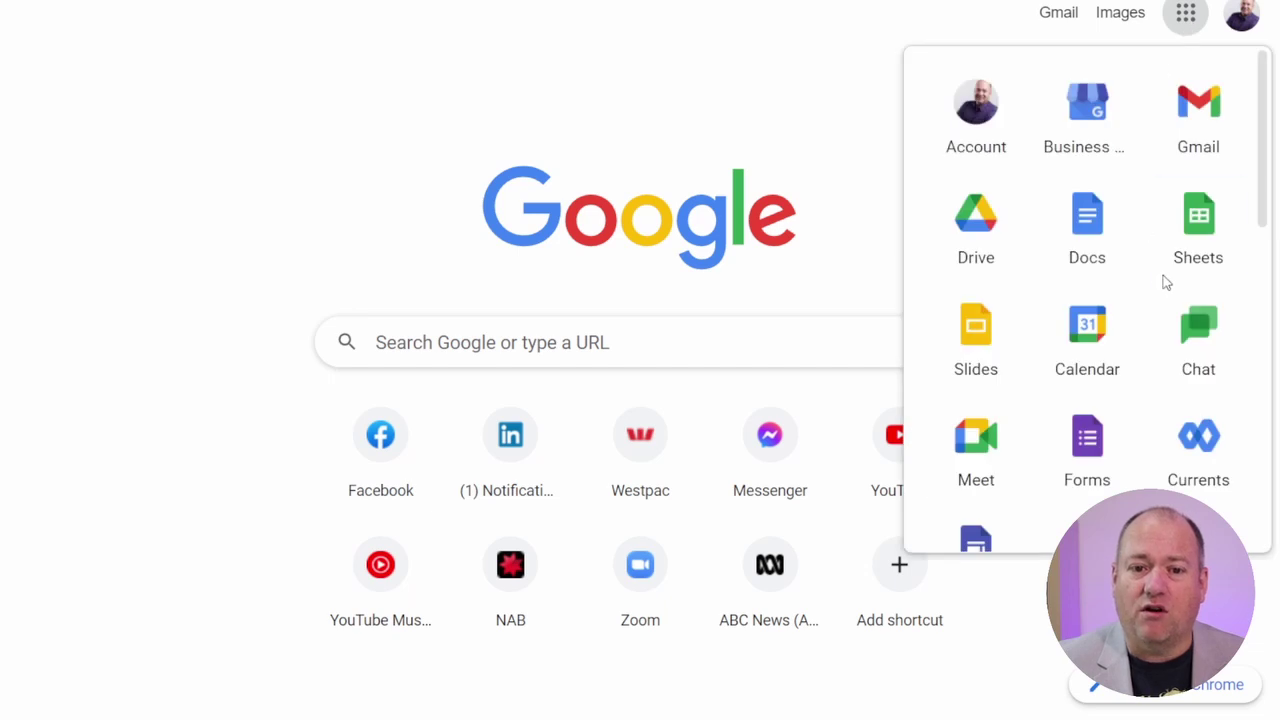
pyautogui.scroll(-4, 1163, 287)
pyautogui.scroll(5, 1155, 170)
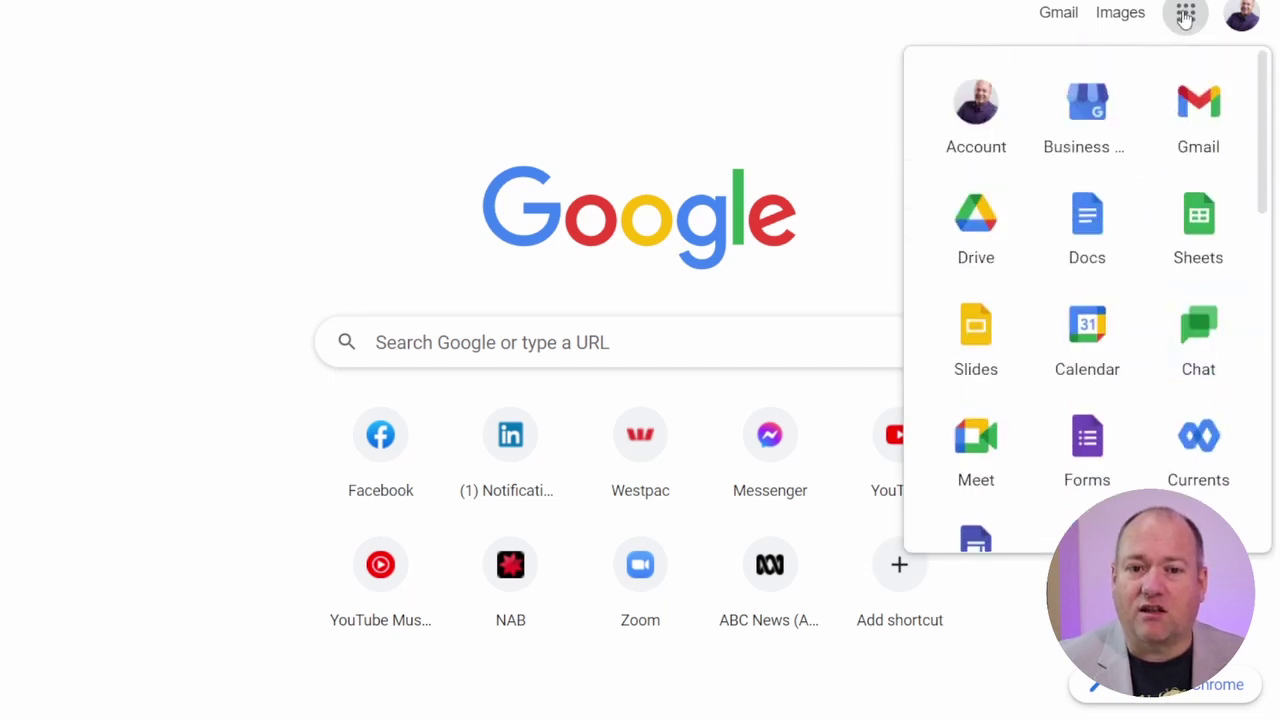
pyautogui.scroll(-5, 1163, 206)
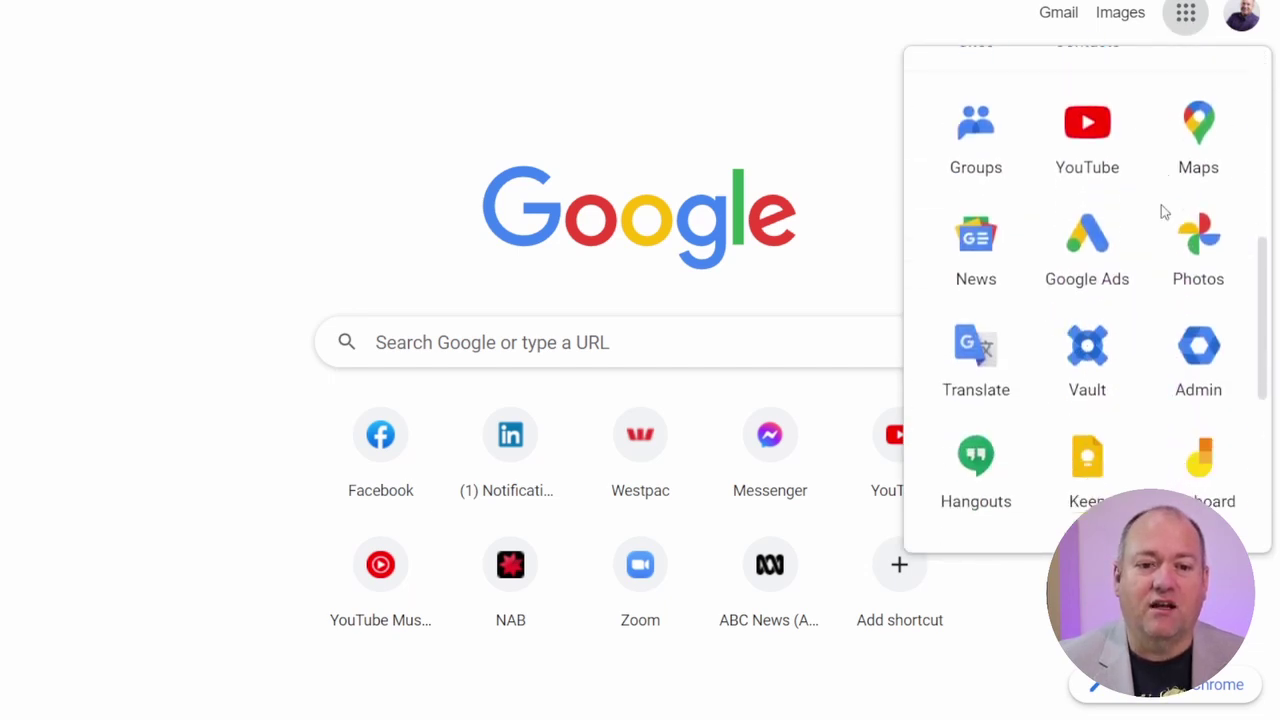
pyautogui.click(1209, 454)
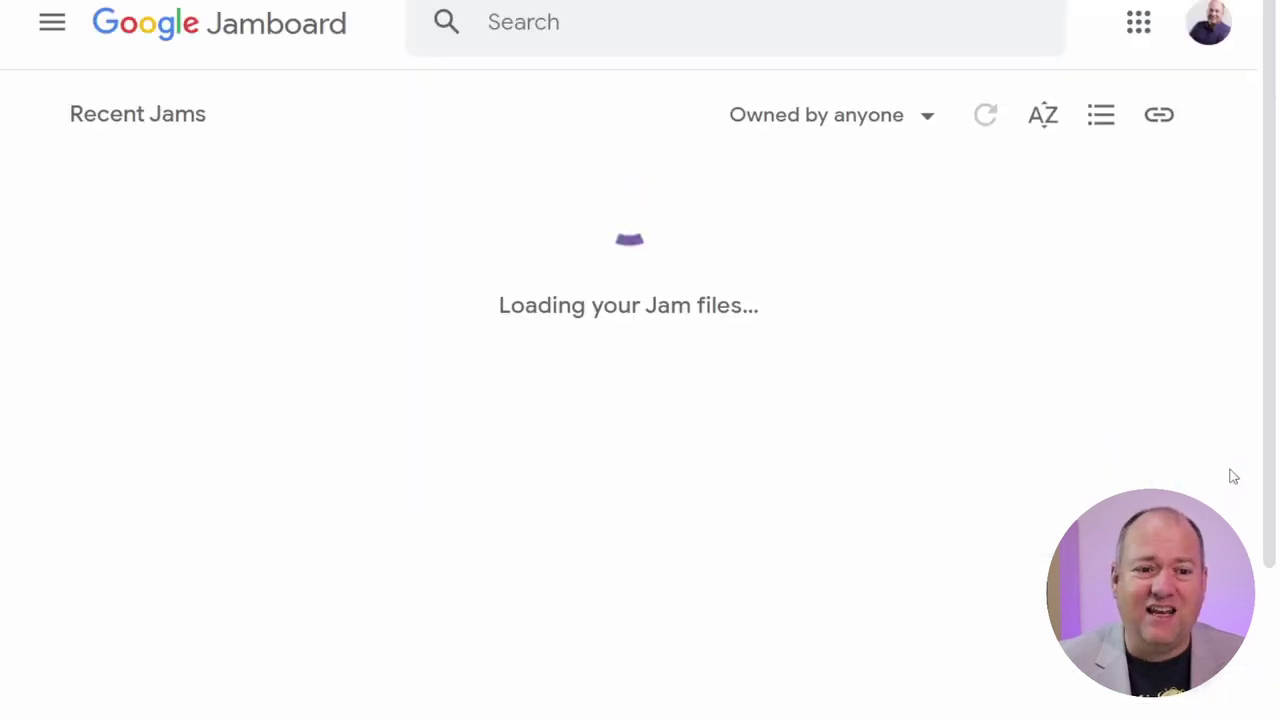